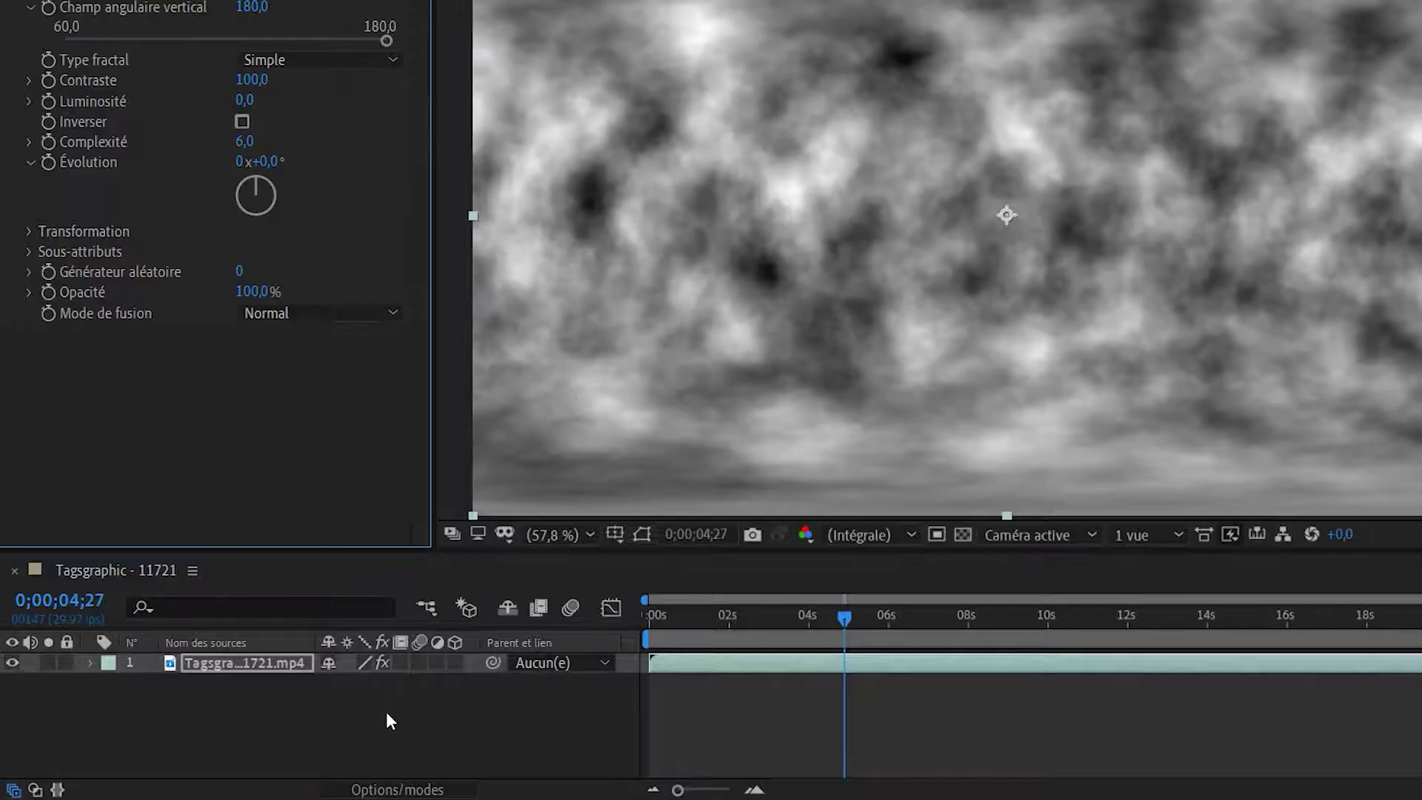
Play back a few seconds of the composition to preview the Bruit fractal VR effect
{"action": "right_click", "coordinate": [361, 722]}
{"action": "mouse_move", "coordinate": [514, 496]}
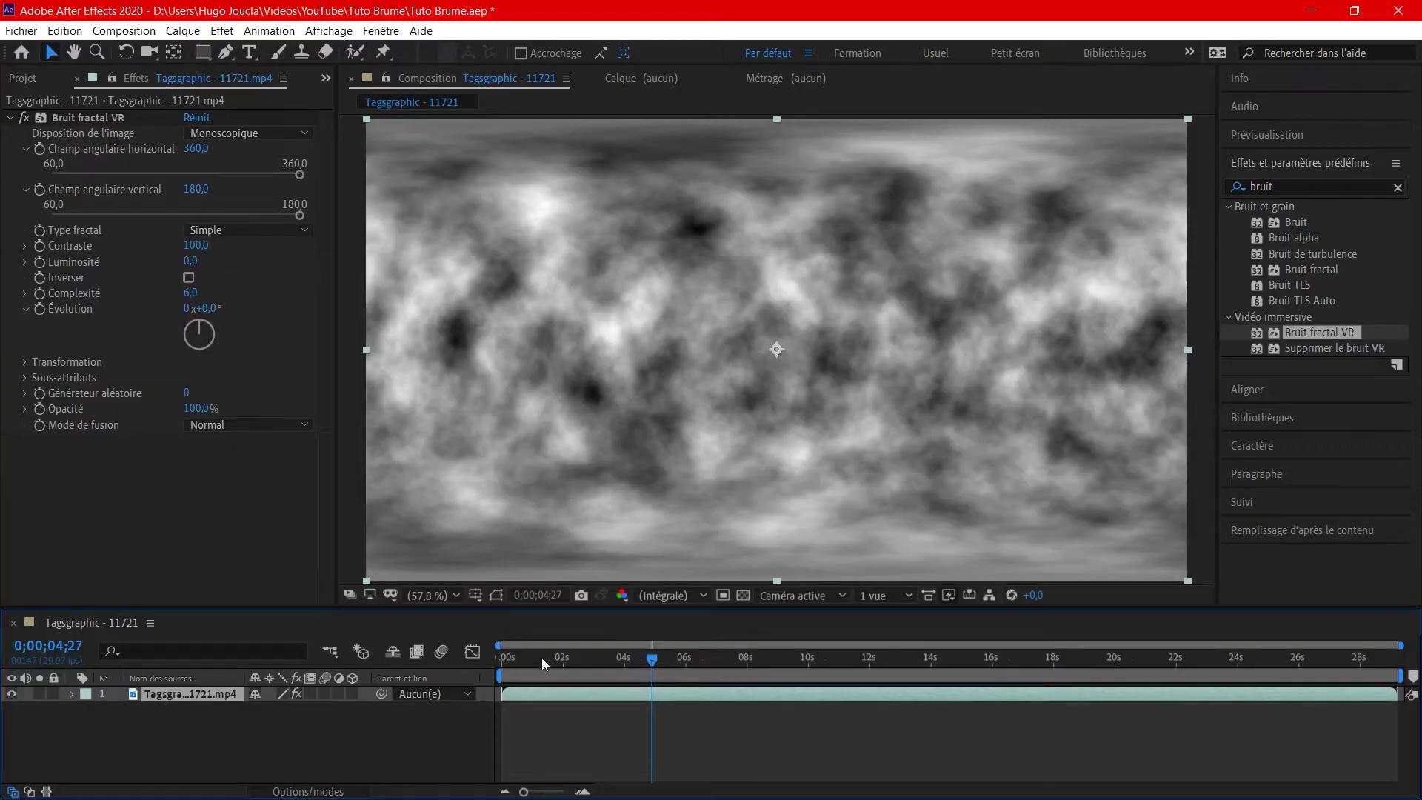
{"action": "key", "text": "space"}
{"action": "key", "text": "space"}
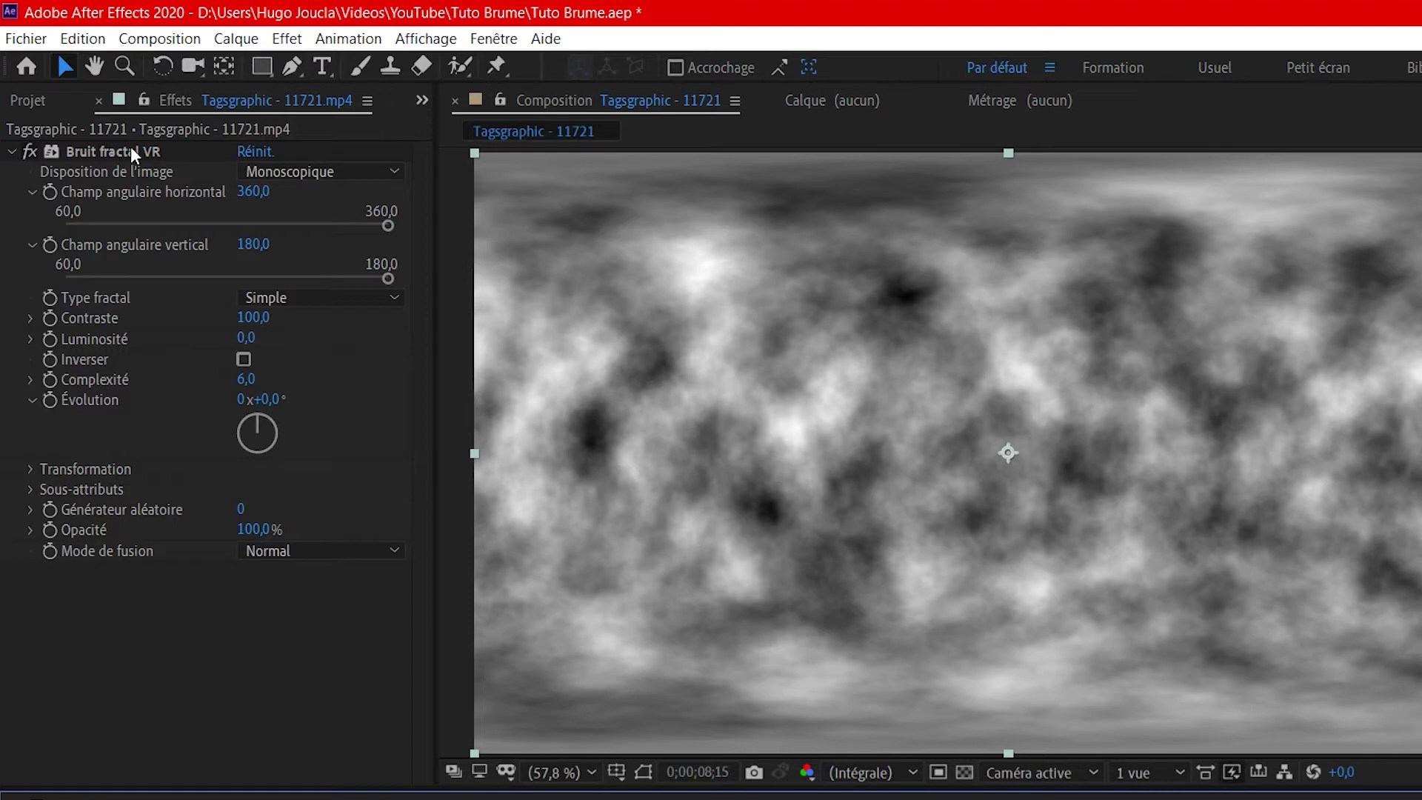
Try the side-by-side stereoscopic image layout and a horizontal field of view of 78, restoring the original settings
{"action": "left_click", "coordinate": [326, 171]}
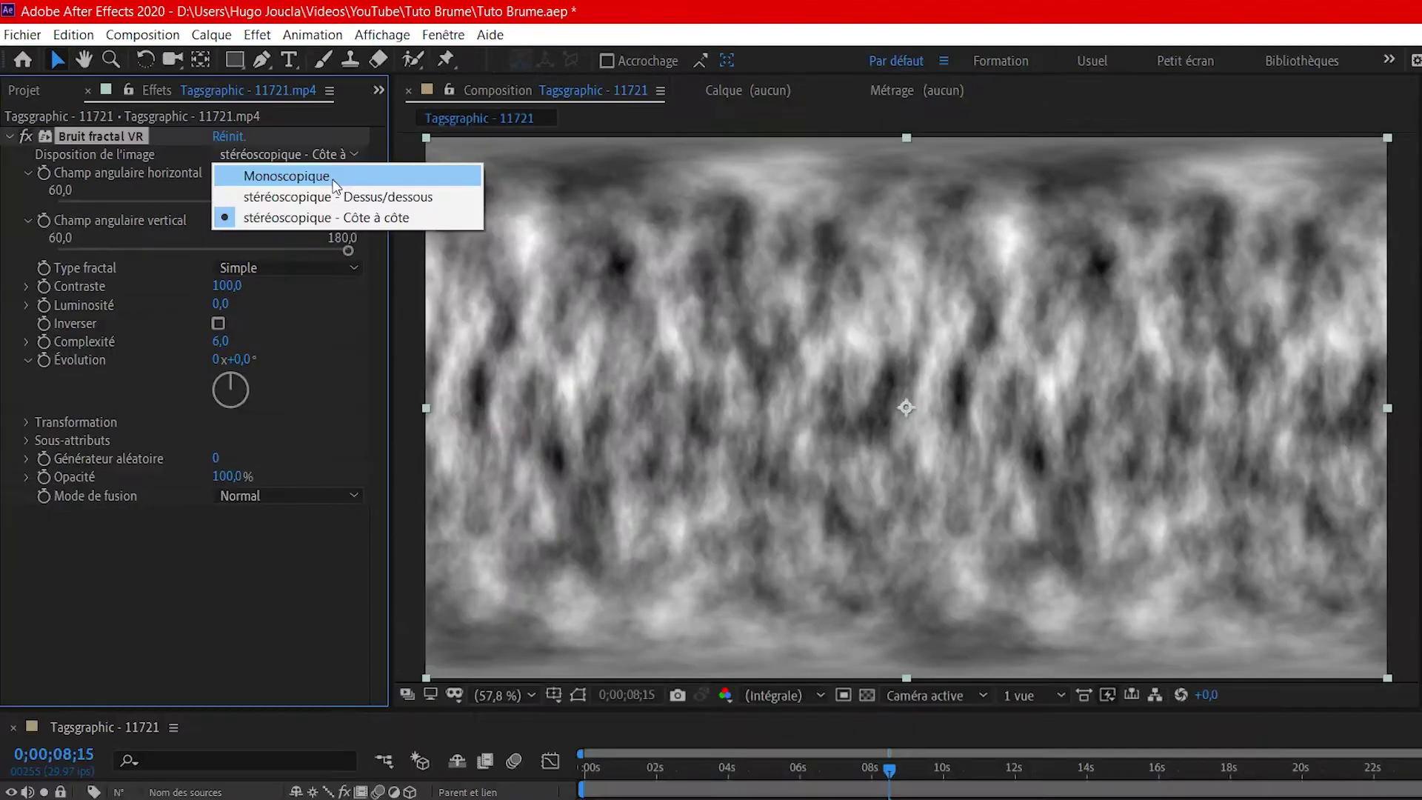
{"action": "left_click", "coordinate": [332, 180]}
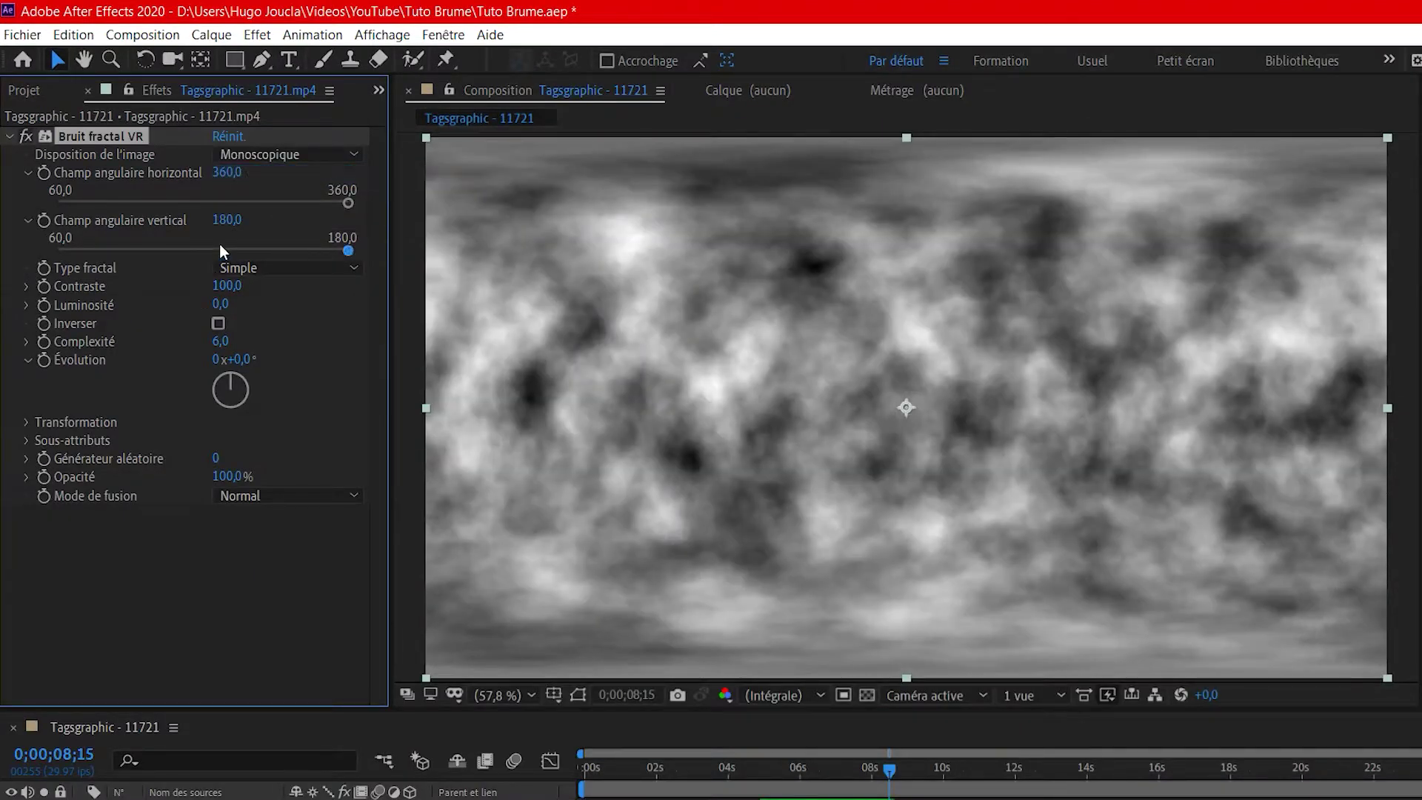
{"action": "left_click_drag", "start_coordinate": [229, 172], "coordinate": [57, 191]}
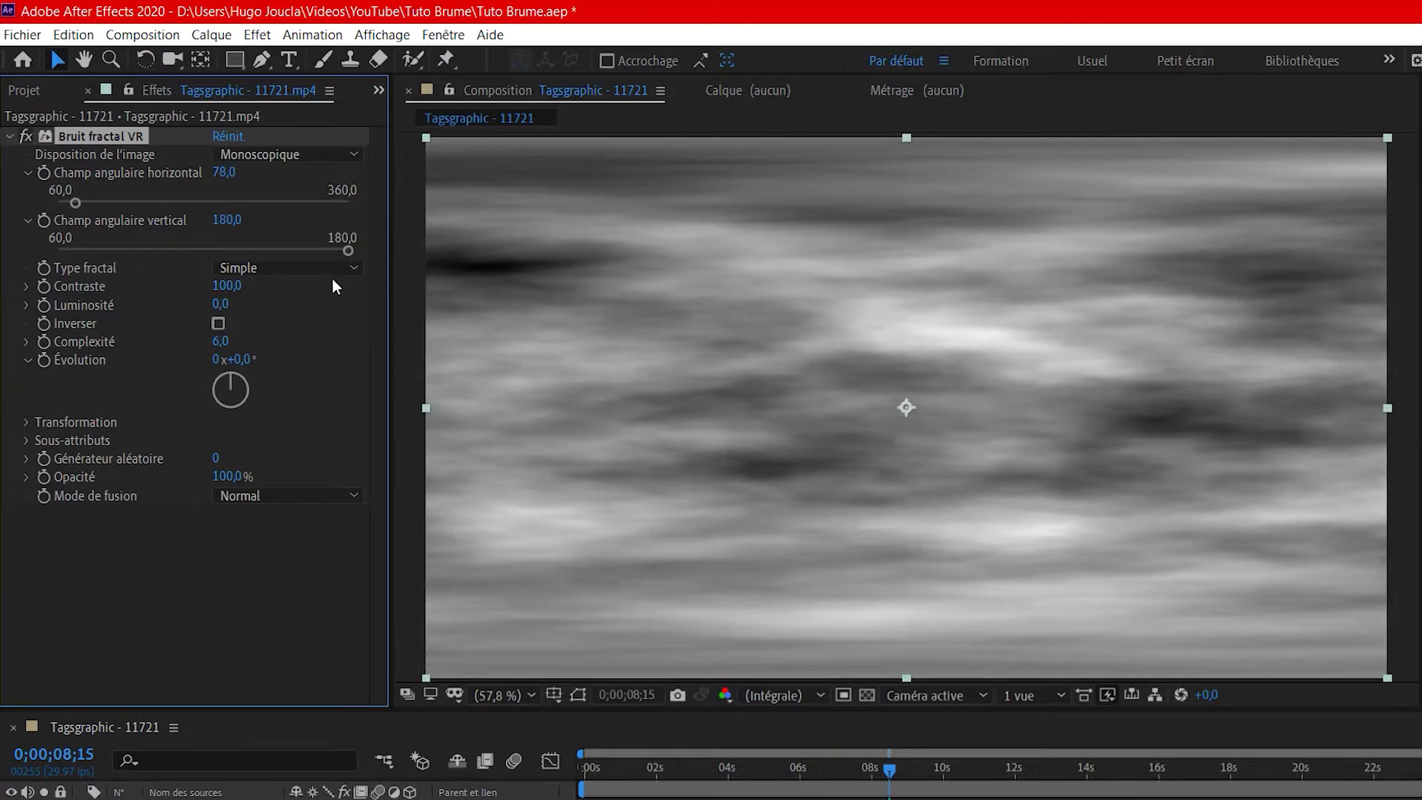
{"action": "key", "text": "ctrl+z"}
Set the Bruit fractal VR horizontal field of view to 69 and the vertical field of view to 139
{"action": "left_click_drag", "start_coordinate": [195, 148], "coordinate": [4, 187]}
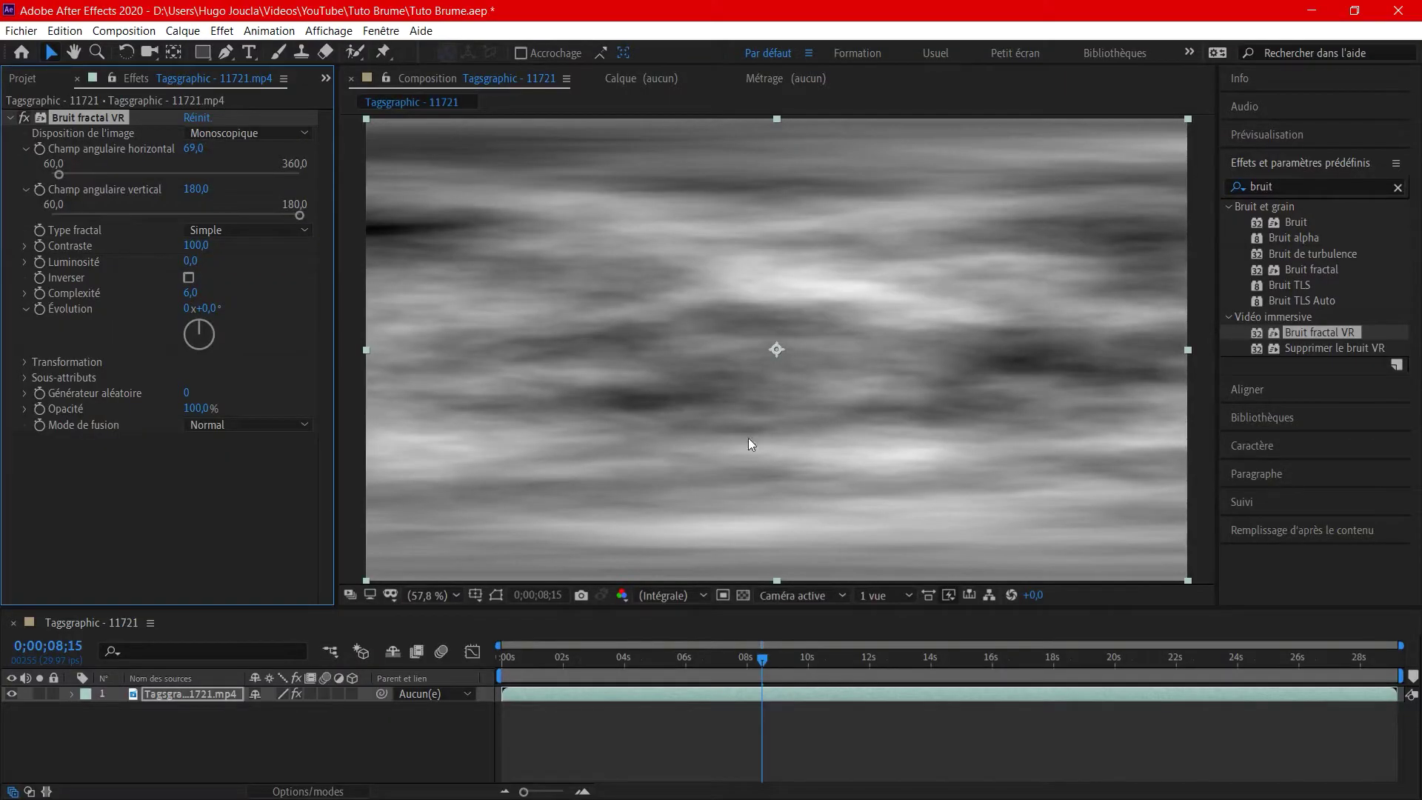
{"action": "left_click", "coordinate": [195, 189]}
{"action": "type", "text": "96"}
{"action": "key", "text": "Return"}
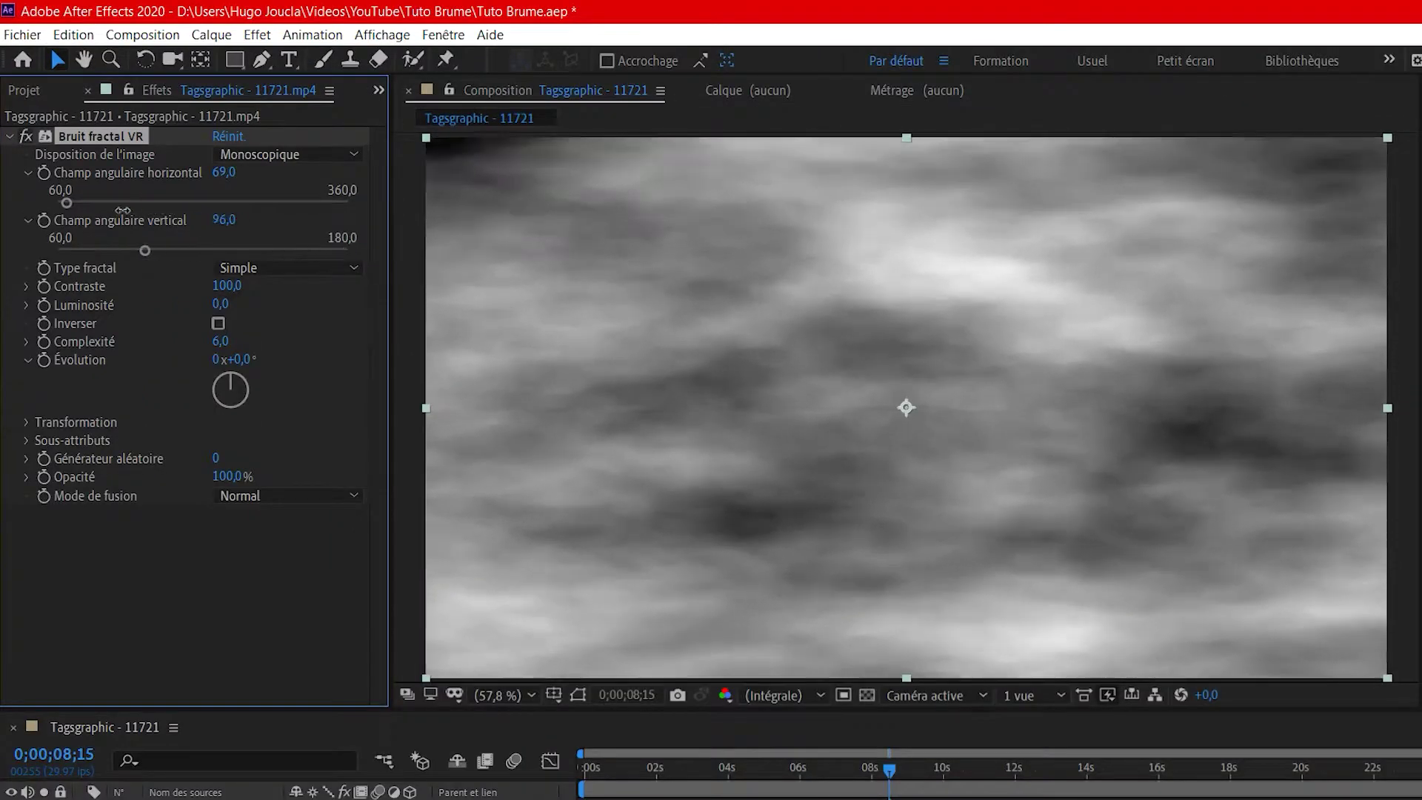
{"action": "left_click_drag", "start_coordinate": [123, 210], "coordinate": [275, 209]}
Try the fractal types Turbulences Net, Max and Chaînes, and return to Simple
{"action": "left_click", "coordinate": [289, 273]}
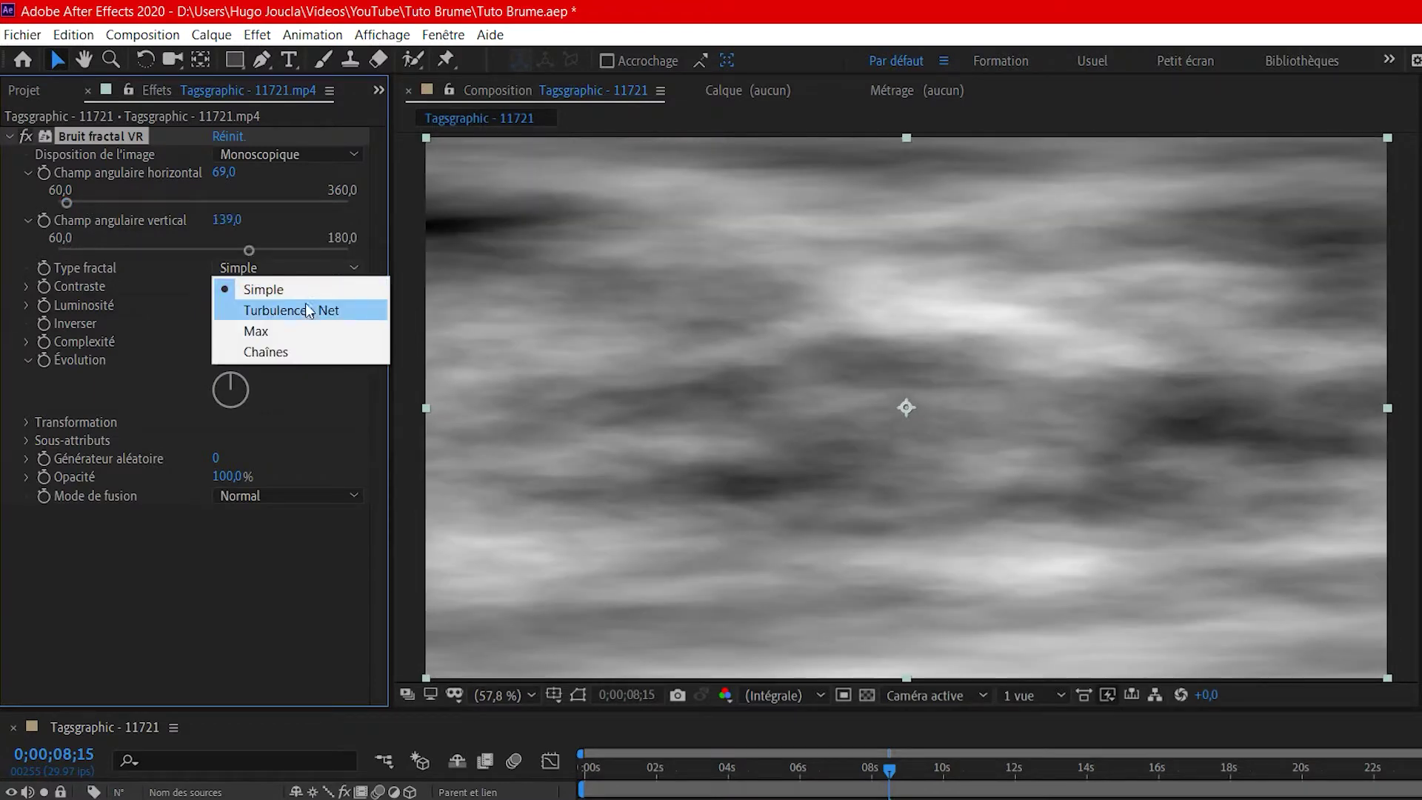
{"action": "left_click", "coordinate": [289, 310]}
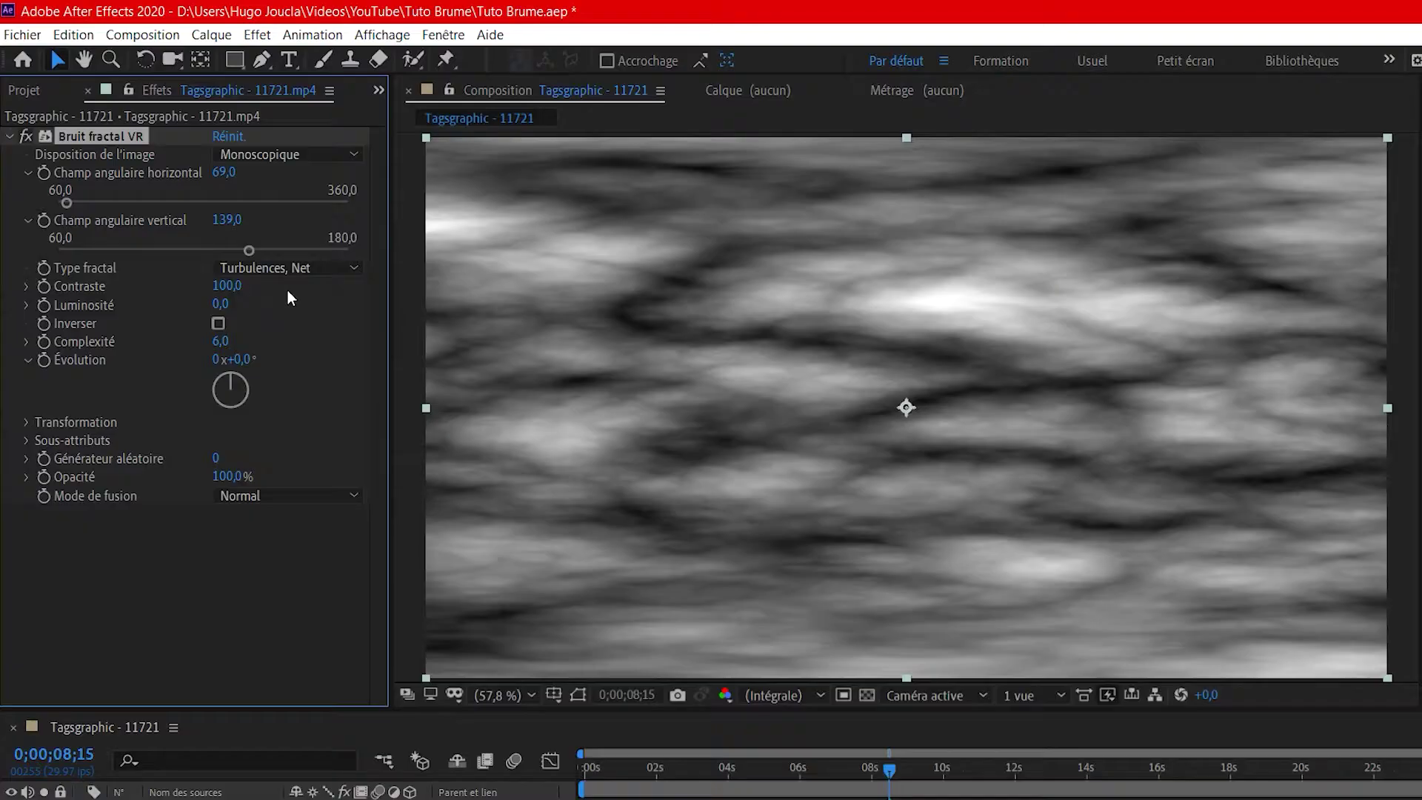
{"action": "left_click", "coordinate": [289, 263]}
{"action": "left_click", "coordinate": [320, 329]}
{"action": "left_click", "coordinate": [318, 269]}
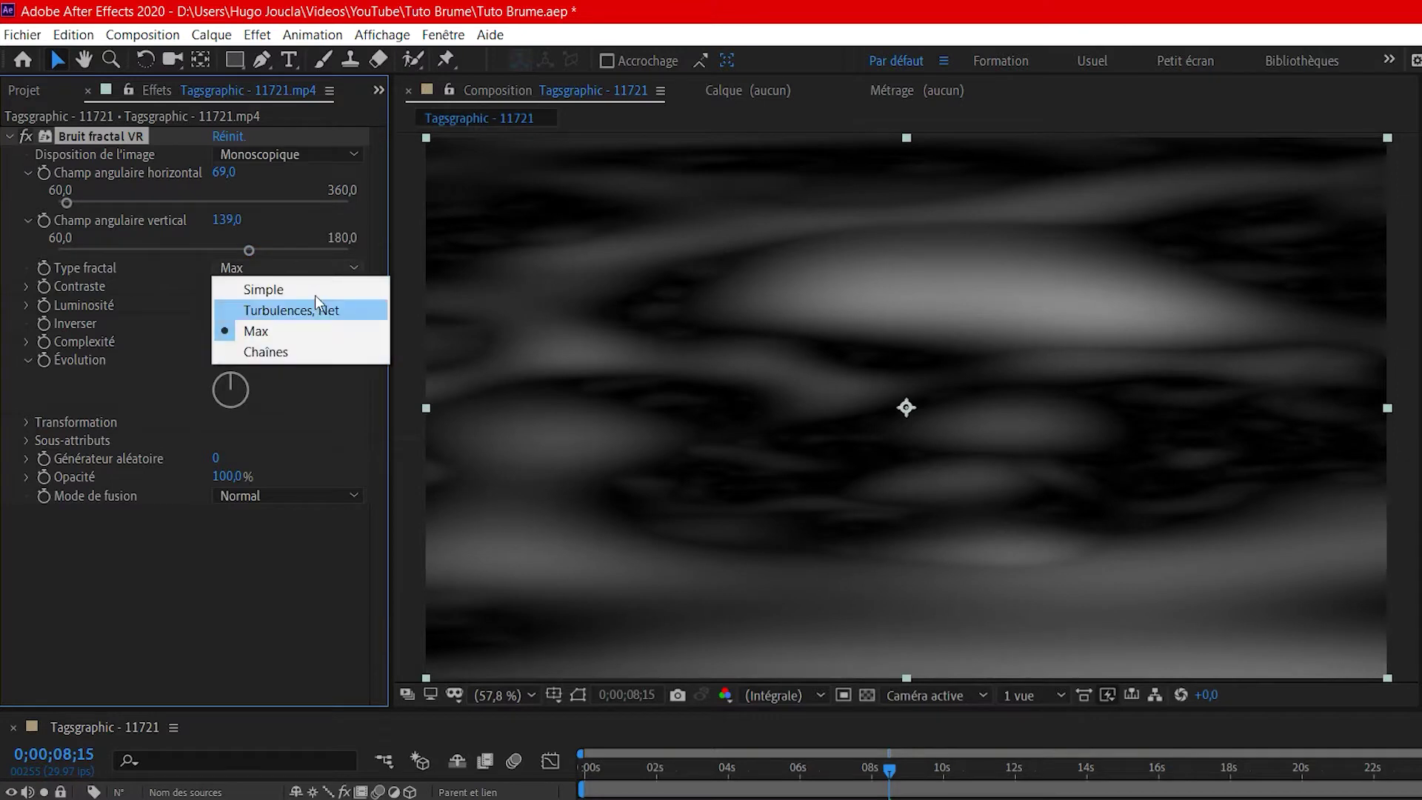
{"action": "left_click", "coordinate": [314, 353]}
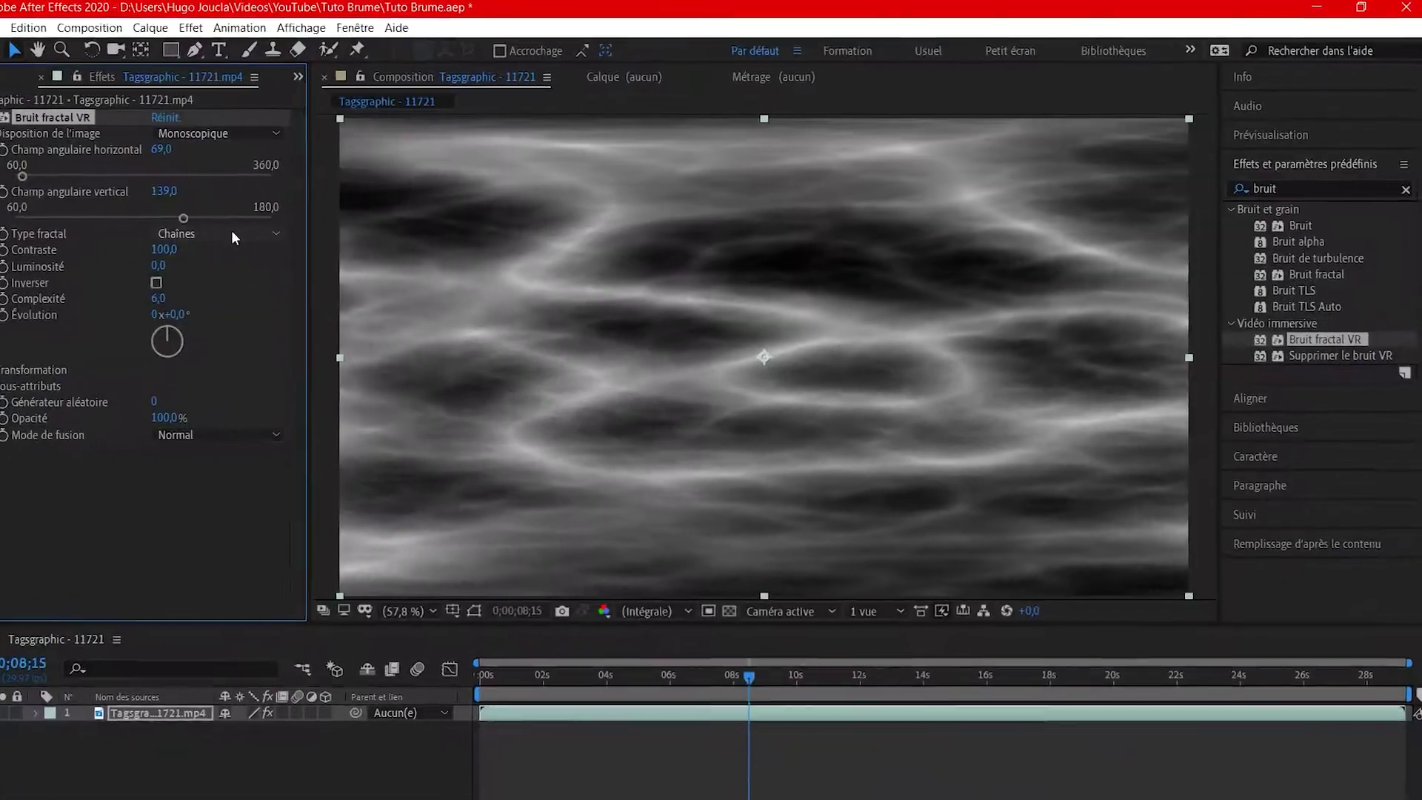
{"action": "left_click", "coordinate": [231, 230]}
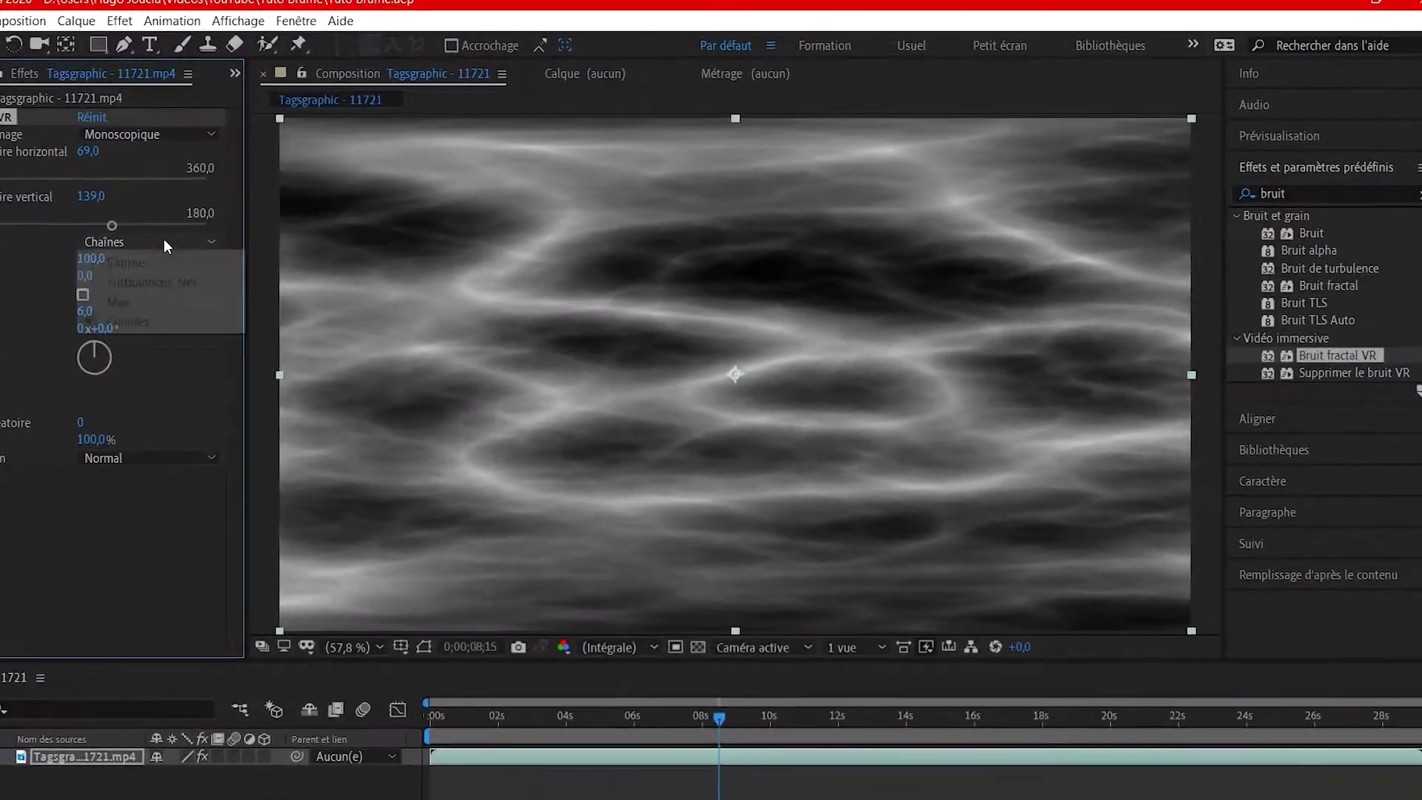
{"action": "left_click", "coordinate": [197, 263]}
Set the contrast of the fractal noise to 60
{"action": "left_click_drag", "start_coordinate": [88, 262], "coordinate": [31, 271]}
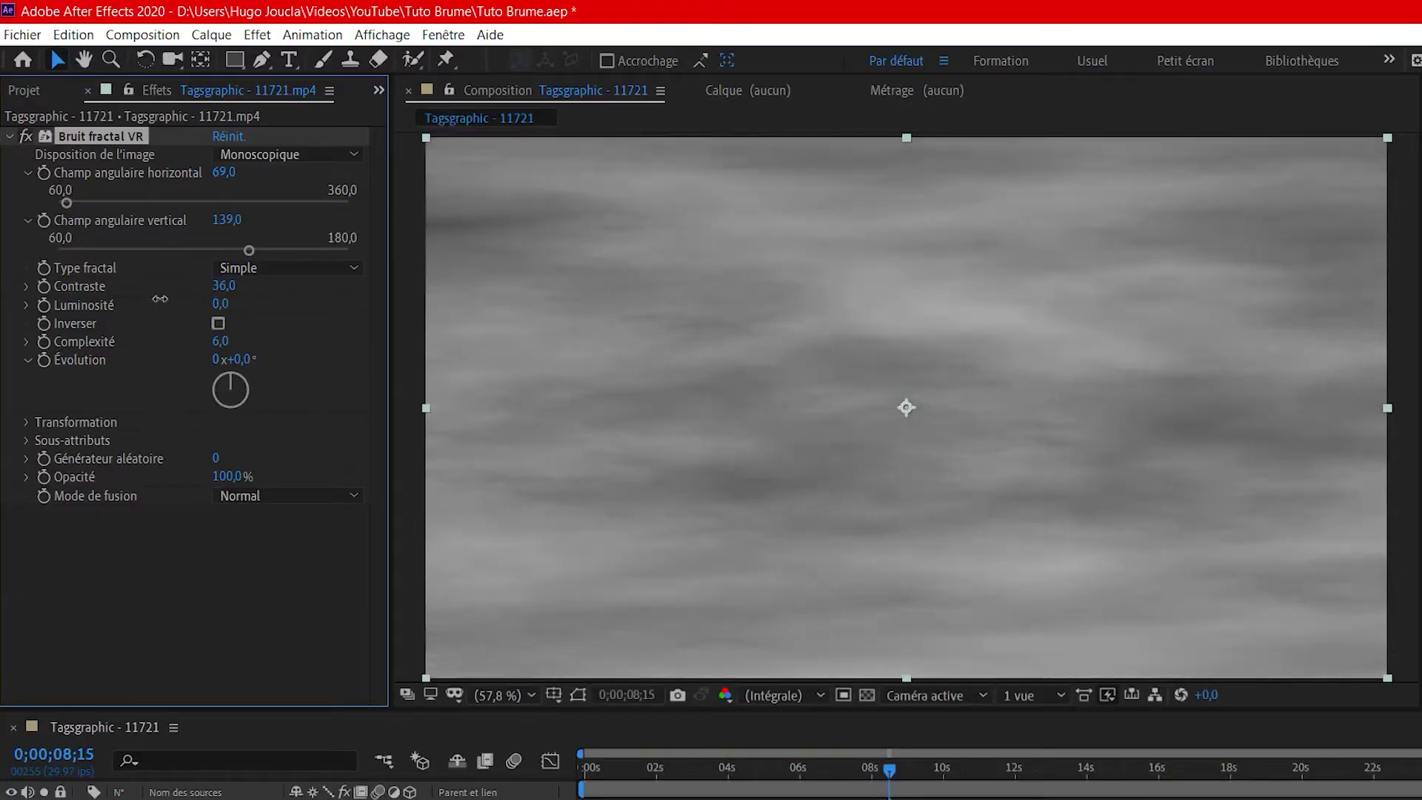
{"action": "left_click_drag", "start_coordinate": [160, 298], "coordinate": [170, 298]}
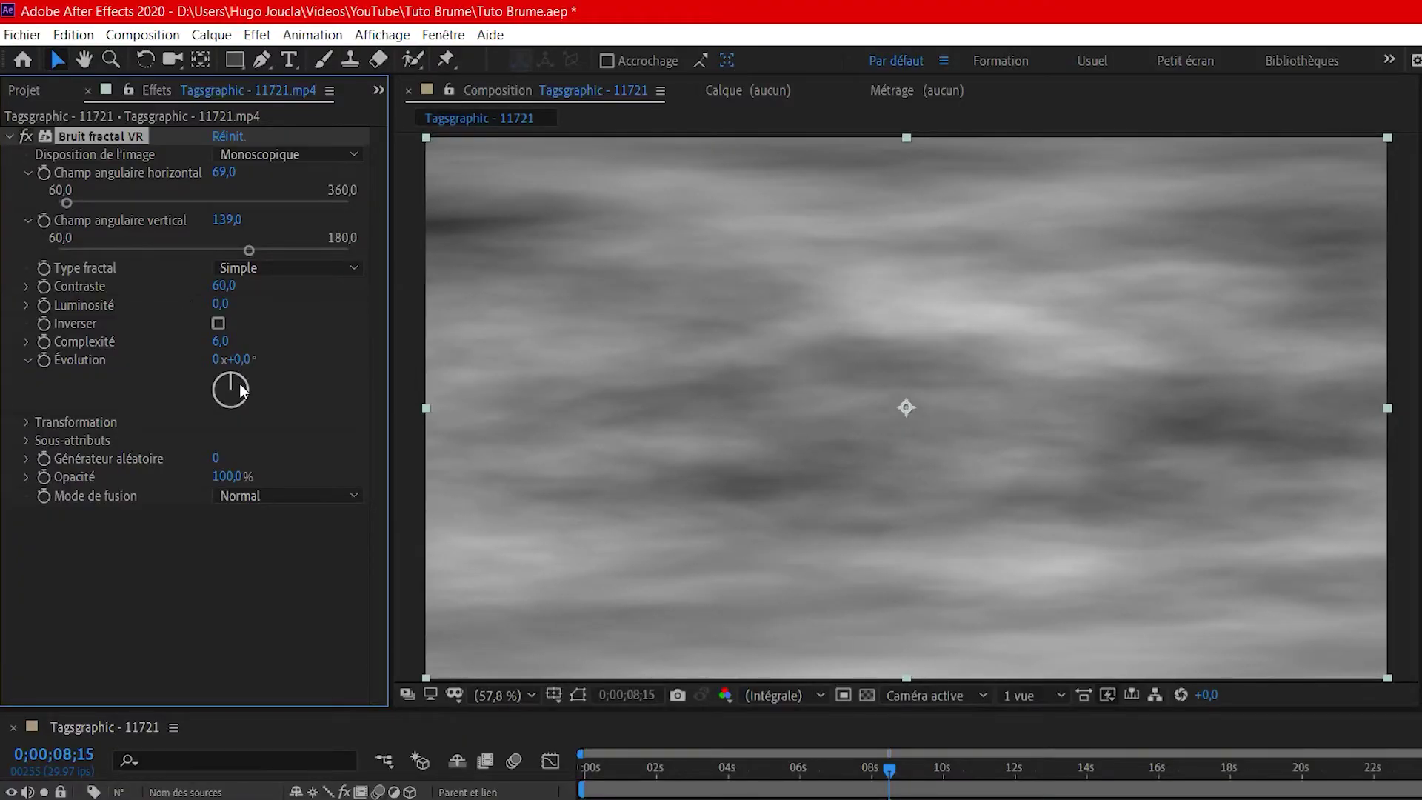
Try a luminosity of 28 and the inverted noise, reverting both
{"action": "left_click_drag", "start_coordinate": [220, 303], "coordinate": [249, 303]}
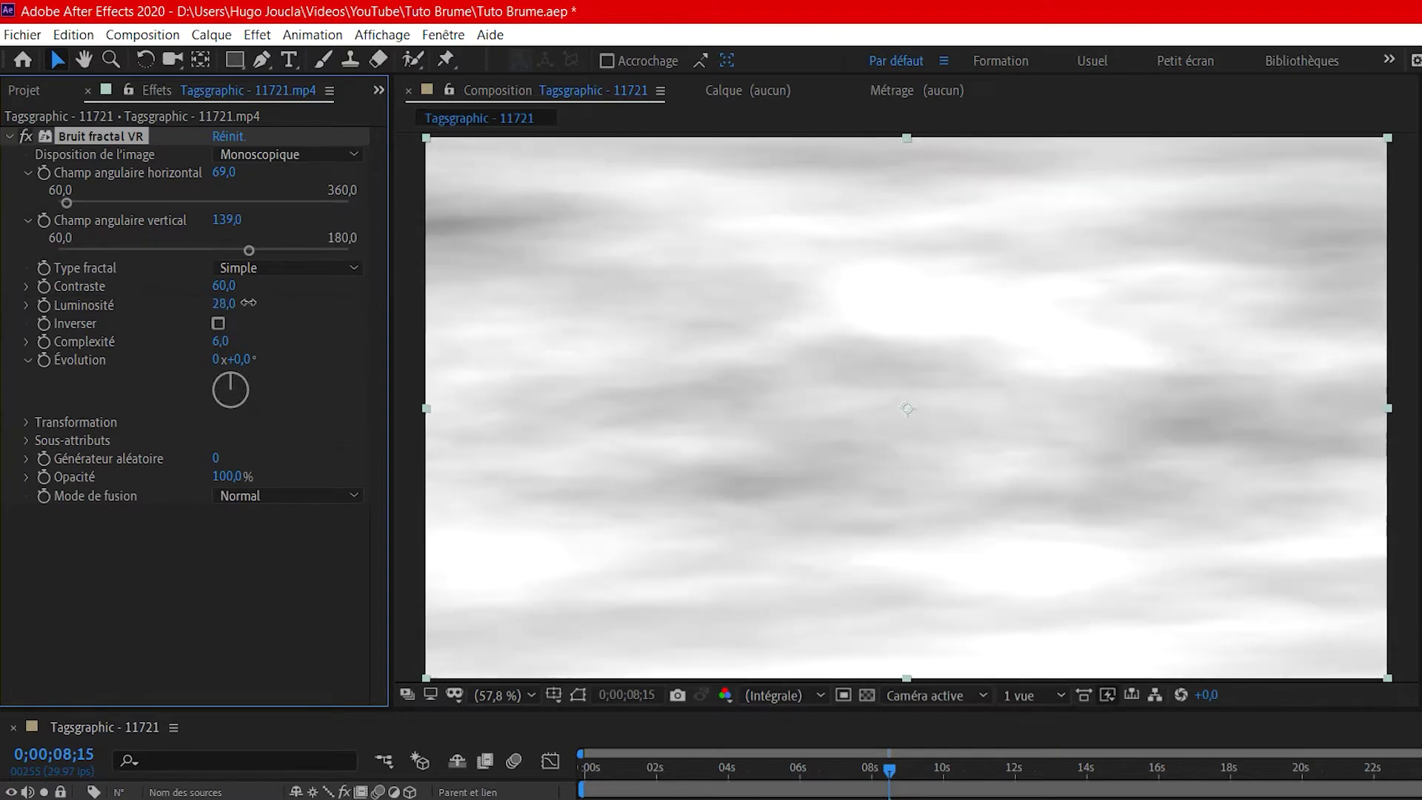
{"action": "key", "text": "ctrl+z"}
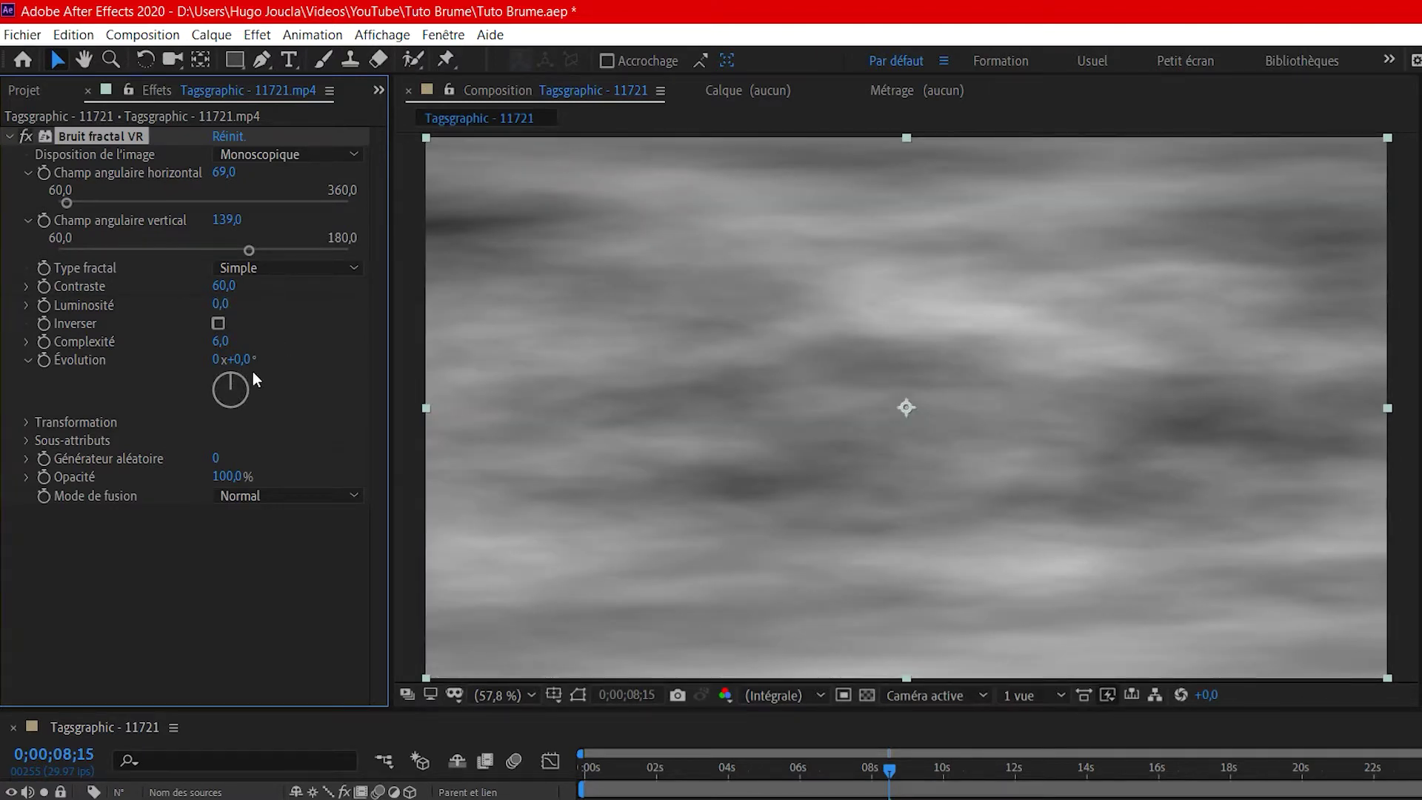
{"action": "left_click", "coordinate": [218, 323]}
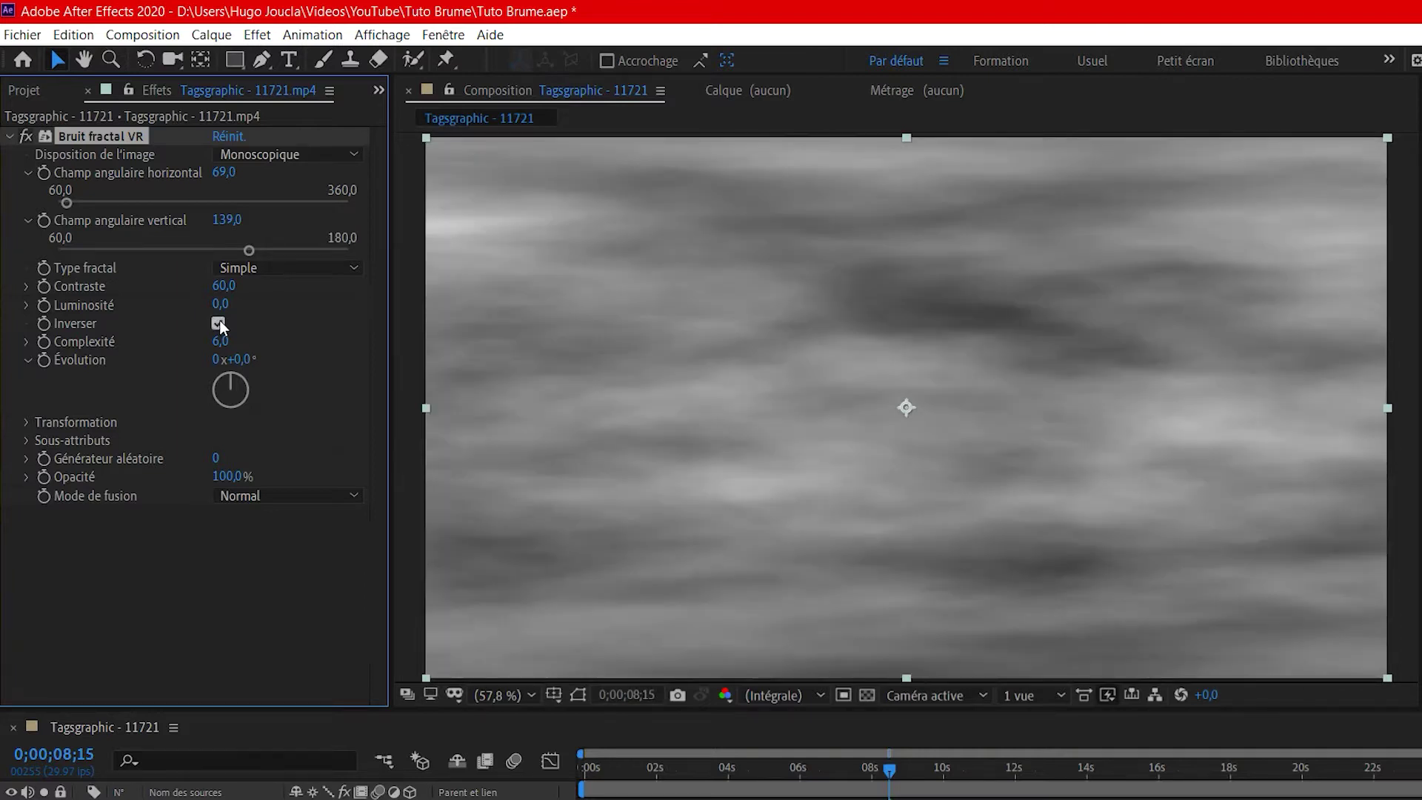
{"action": "left_click", "coordinate": [219, 324]}
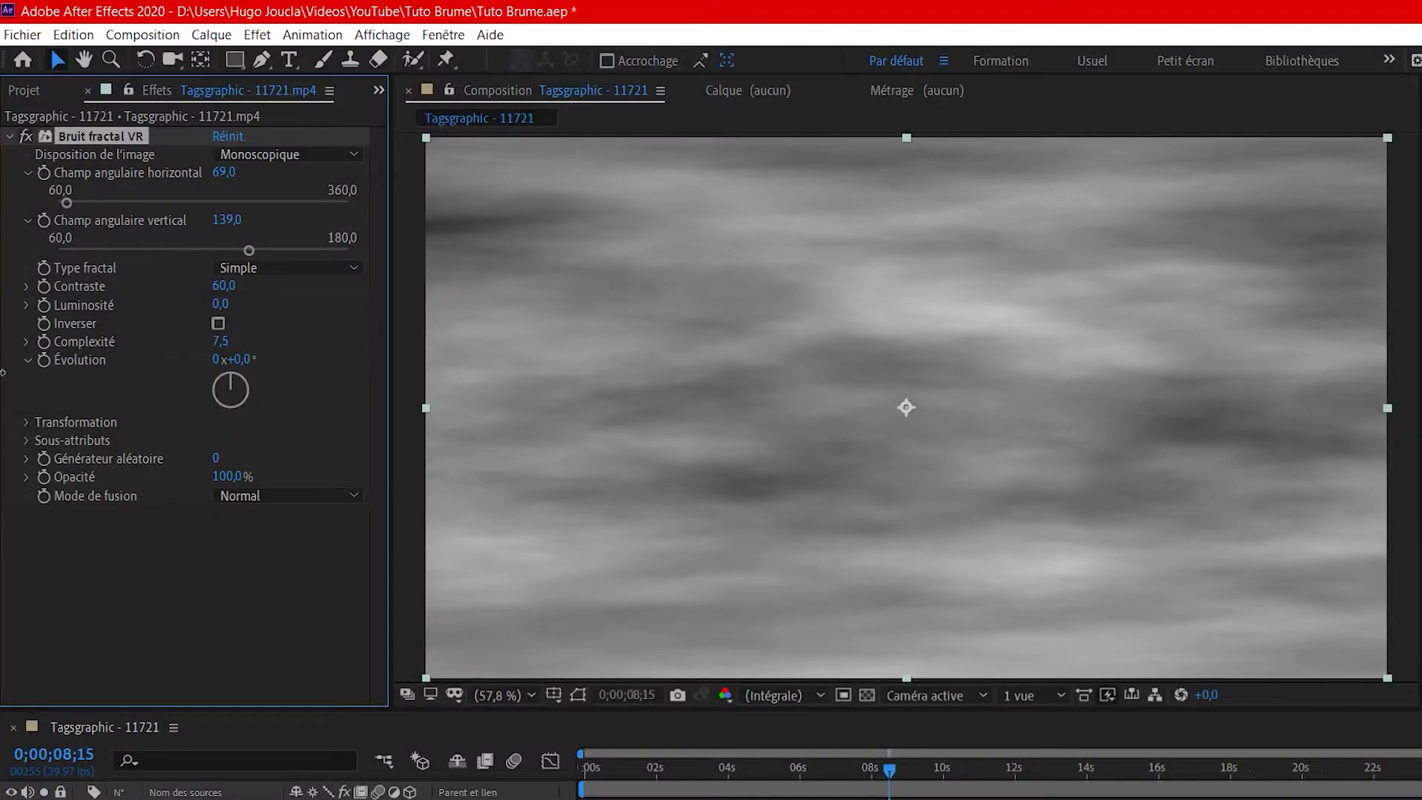
Set the complexity of the fractal noise to 3,3
{"action": "left_click_drag", "start_coordinate": [221, 343], "coordinate": [196, 348]}
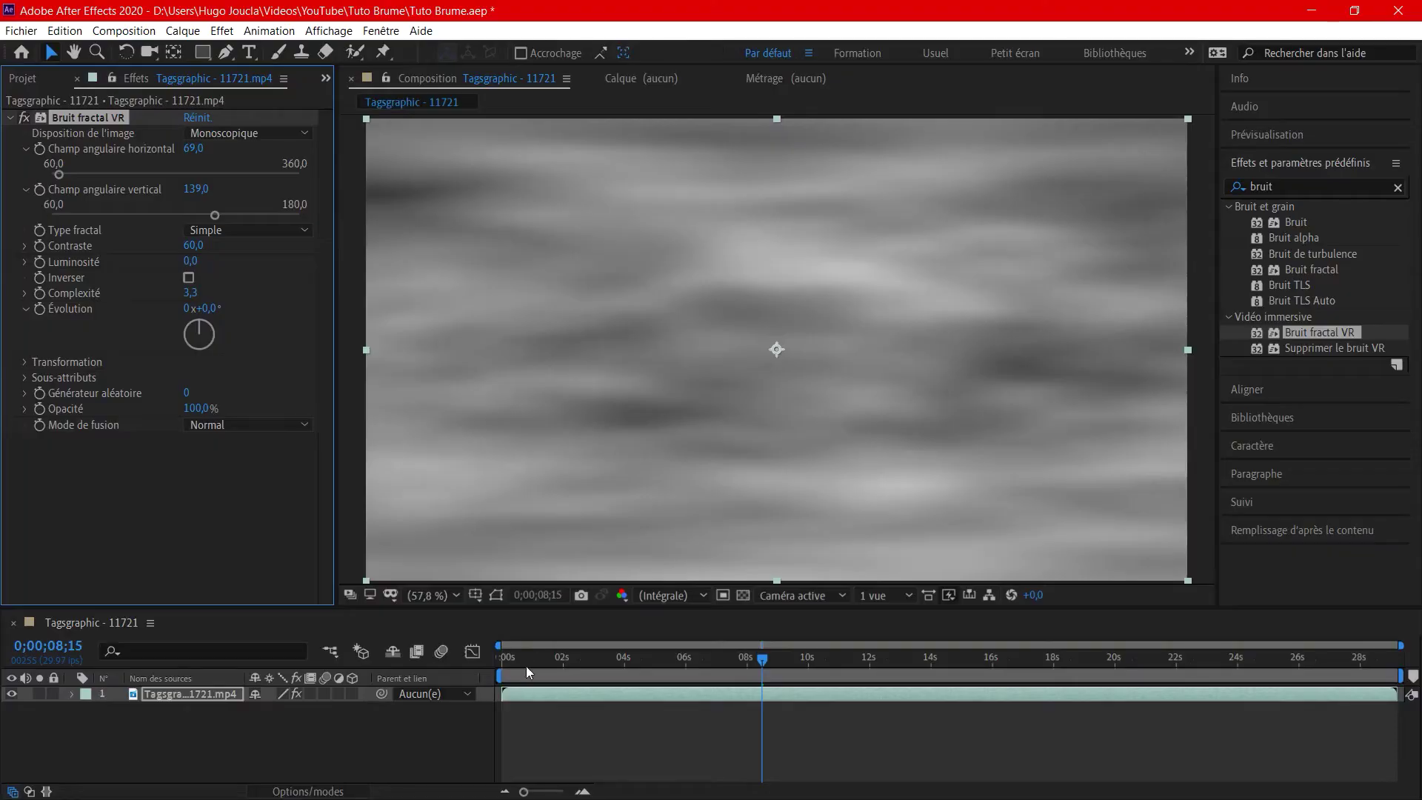
Start keyframing Évolution at 0;00;00;00 and reveal its first keyframe among the layer's Bruit fractal VR properties
{"action": "left_click_drag", "start_coordinate": [527, 667], "coordinate": [489, 667]}
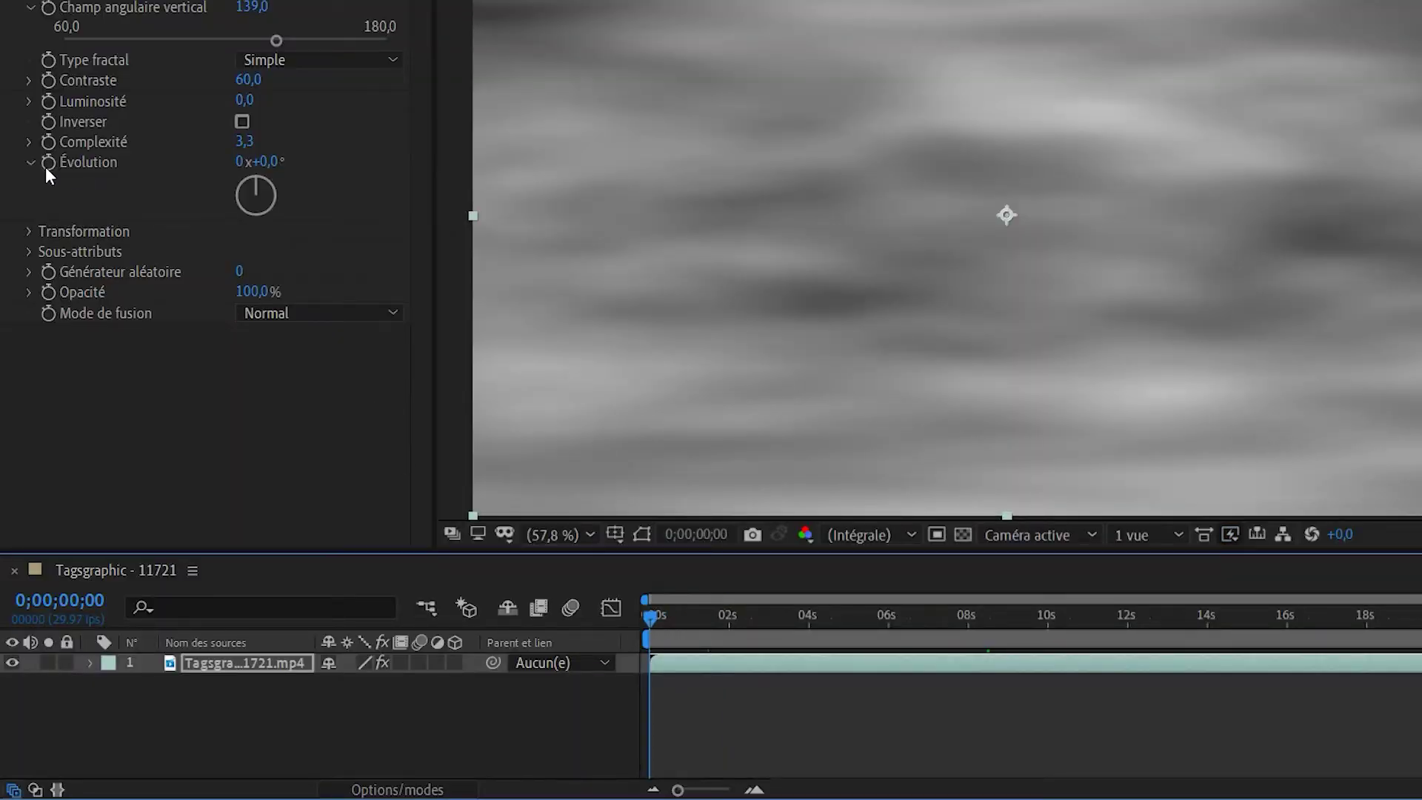
{"action": "left_click", "coordinate": [48, 163]}
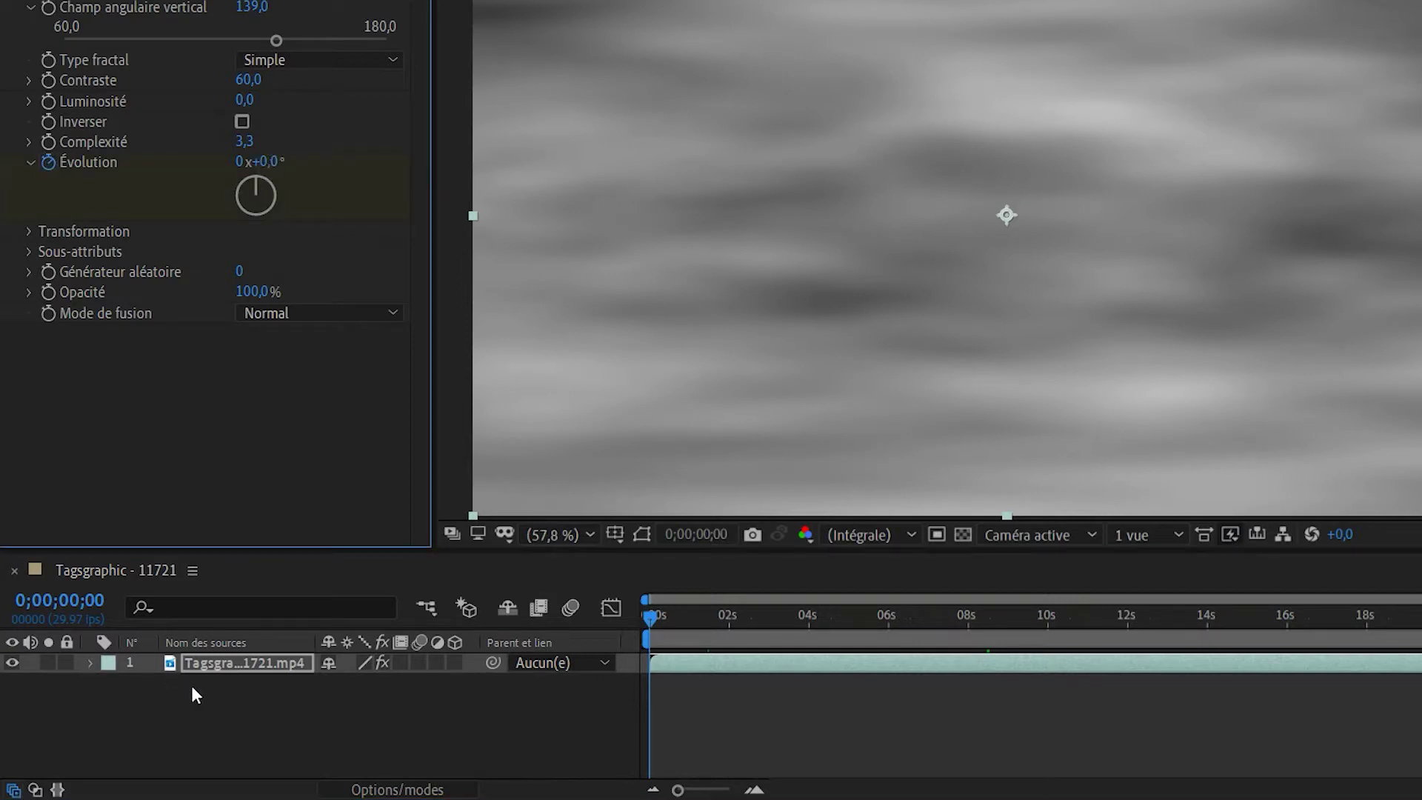
{"action": "left_click", "coordinate": [269, 660]}
{"action": "left_click", "coordinate": [91, 661]}
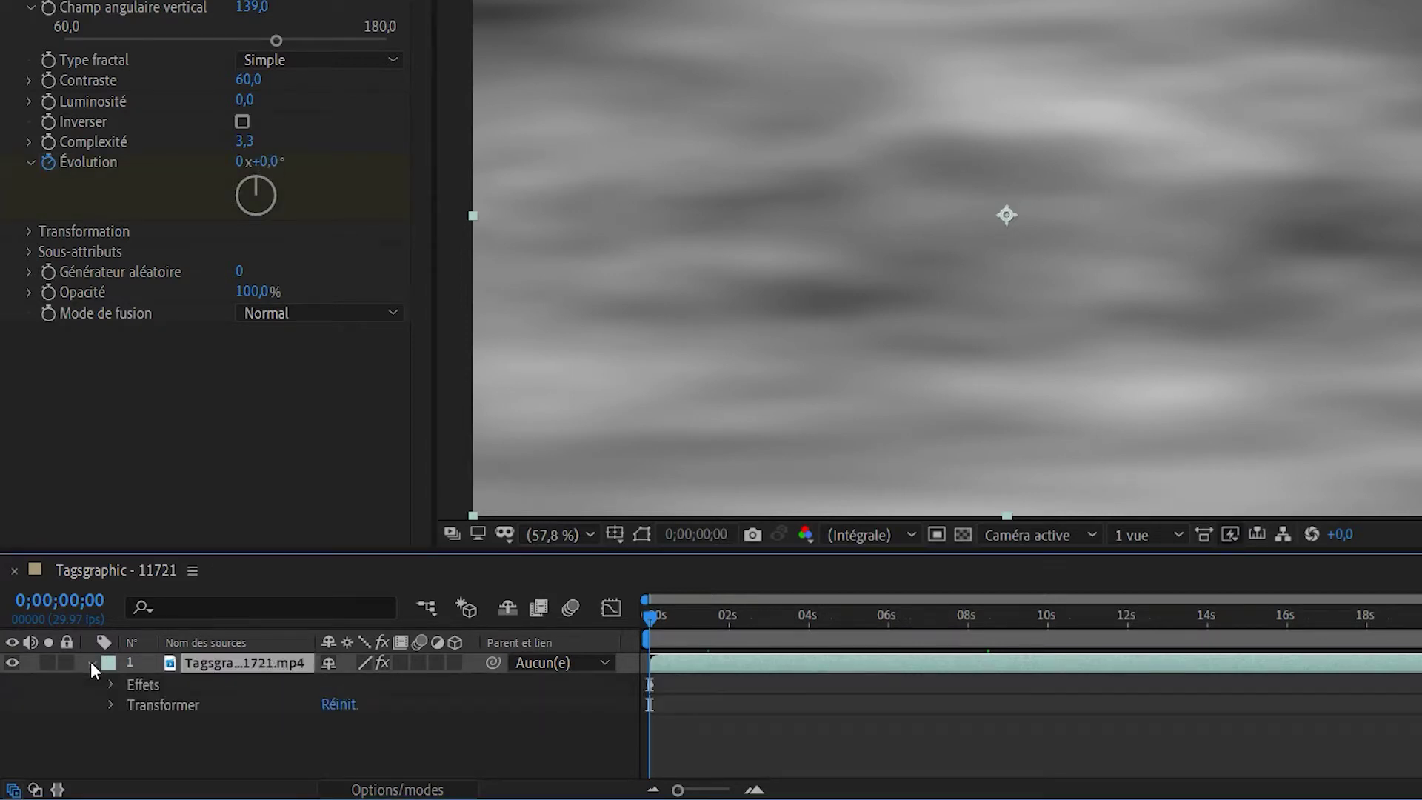
{"action": "left_click", "coordinate": [109, 685]}
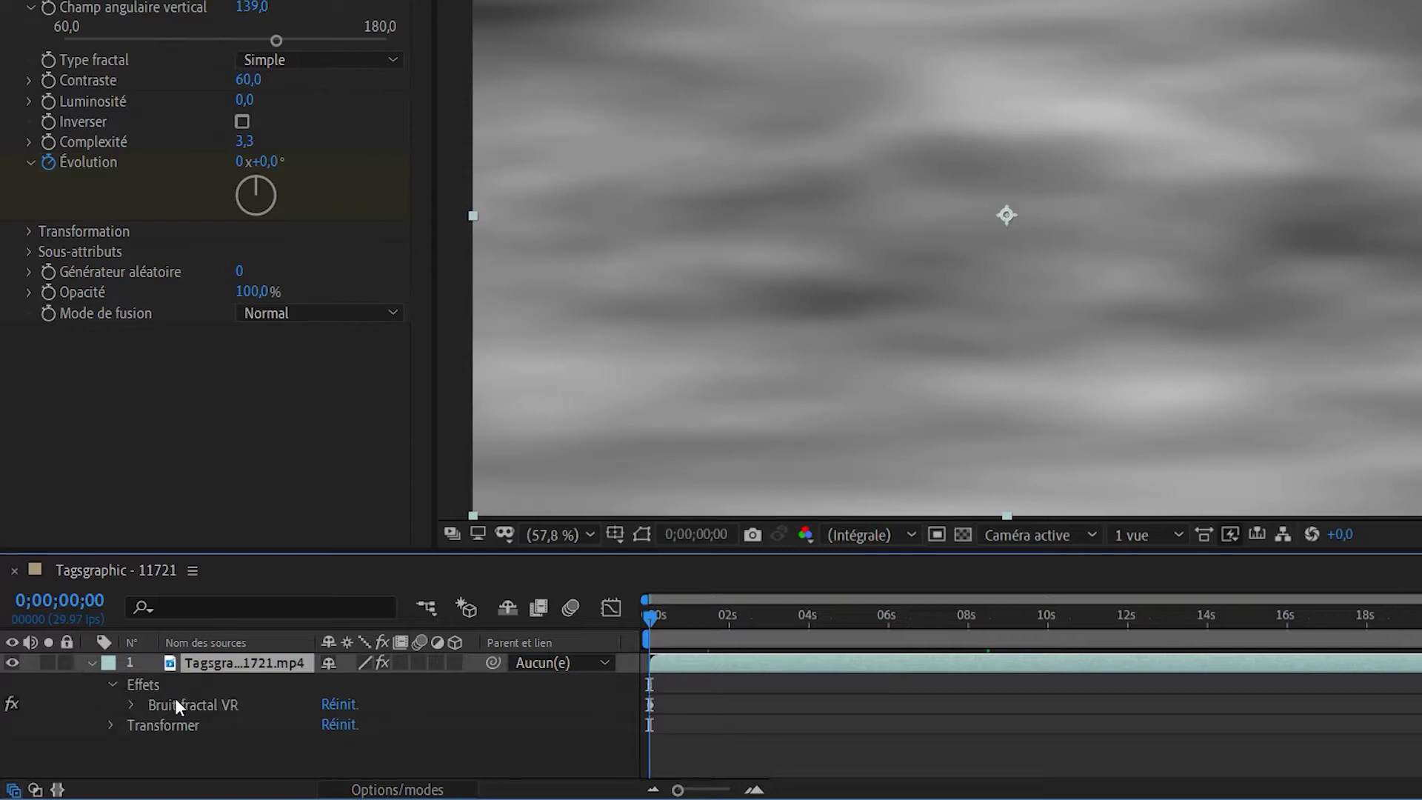
{"action": "left_click", "coordinate": [131, 704]}
{"action": "scroll", "coordinate": [233, 669], "scroll_direction": "down", "scroll_amount": 1}
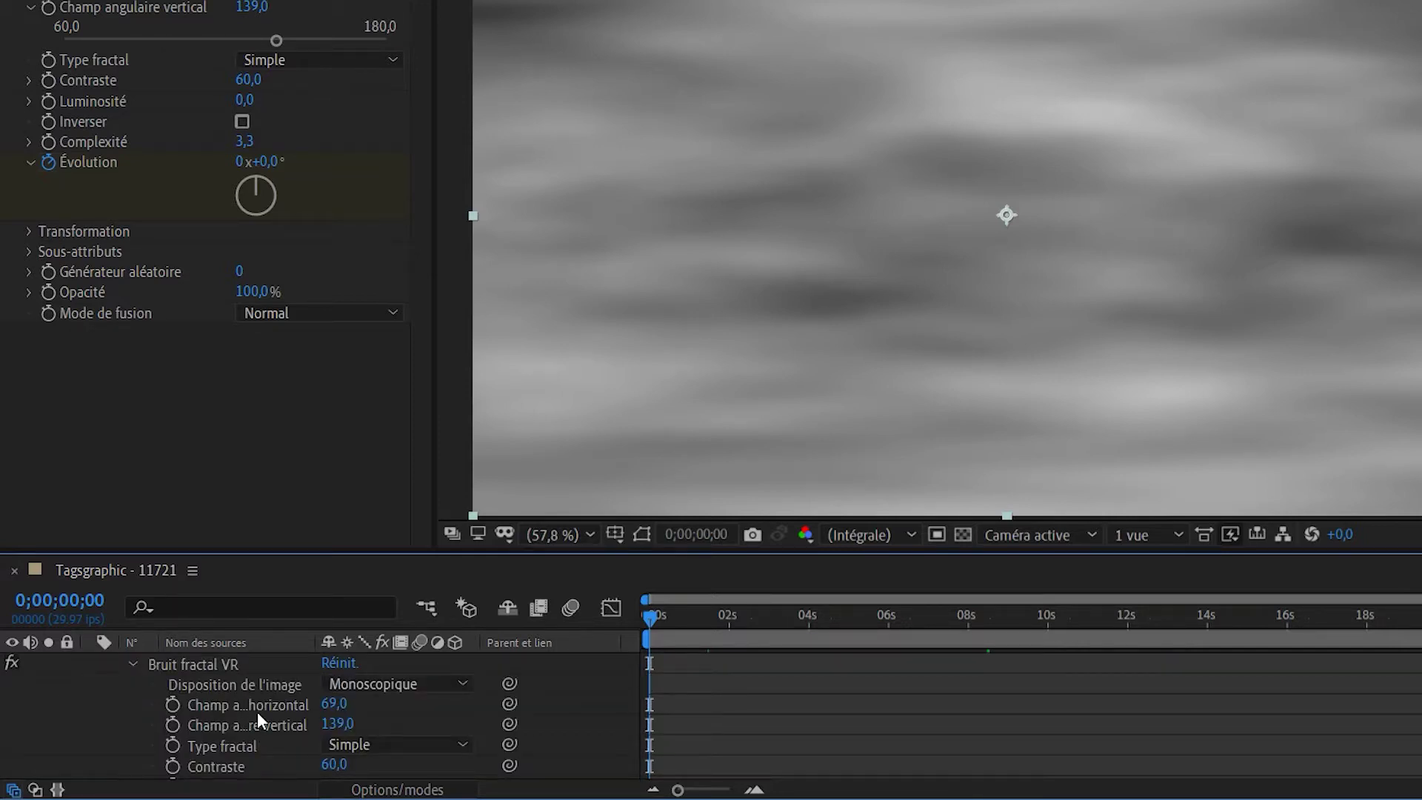
{"action": "scroll", "coordinate": [277, 710], "scroll_direction": "down", "scroll_amount": 3}
{"action": "scroll", "coordinate": [276, 709], "scroll_direction": "up", "scroll_amount": 1}
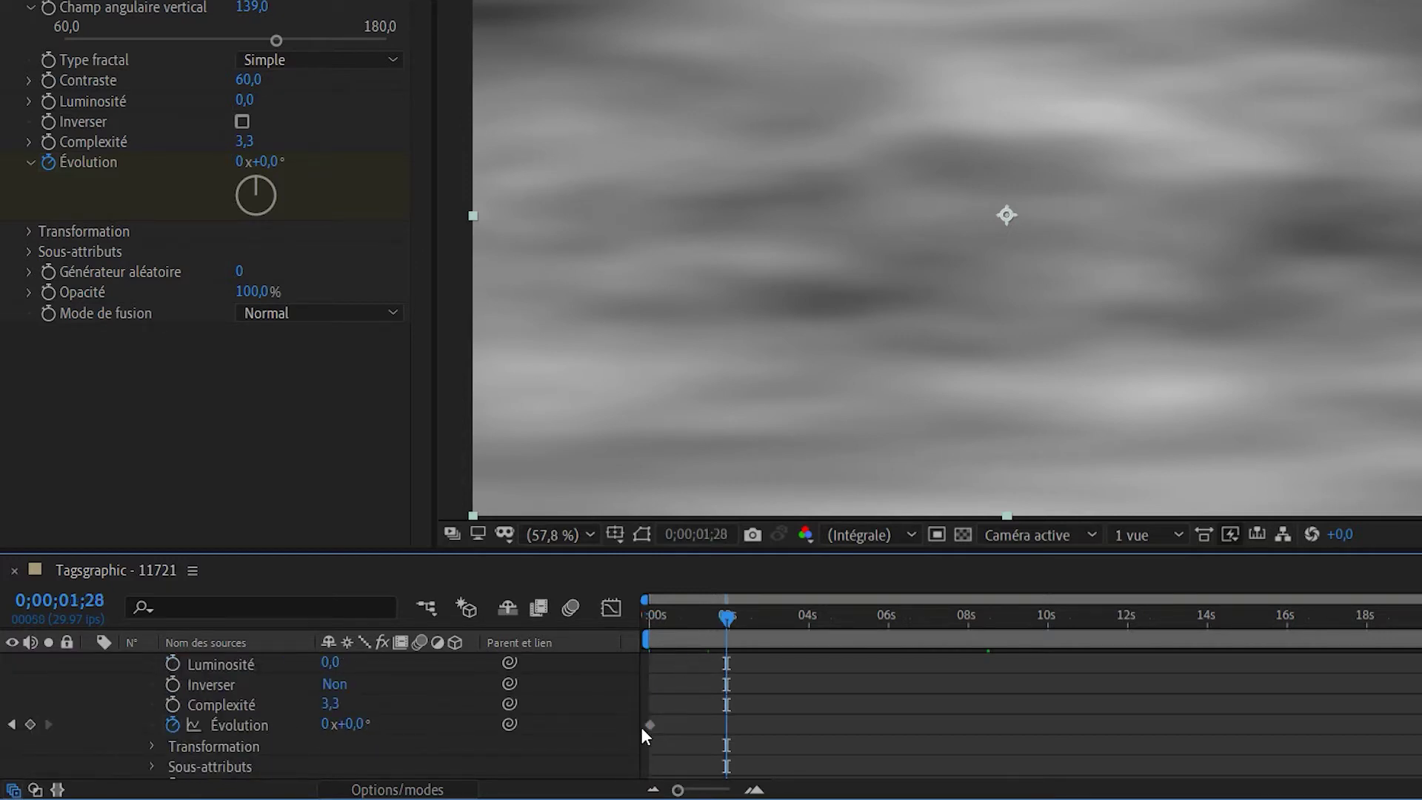
{"action": "left_click", "coordinate": [649, 725]}
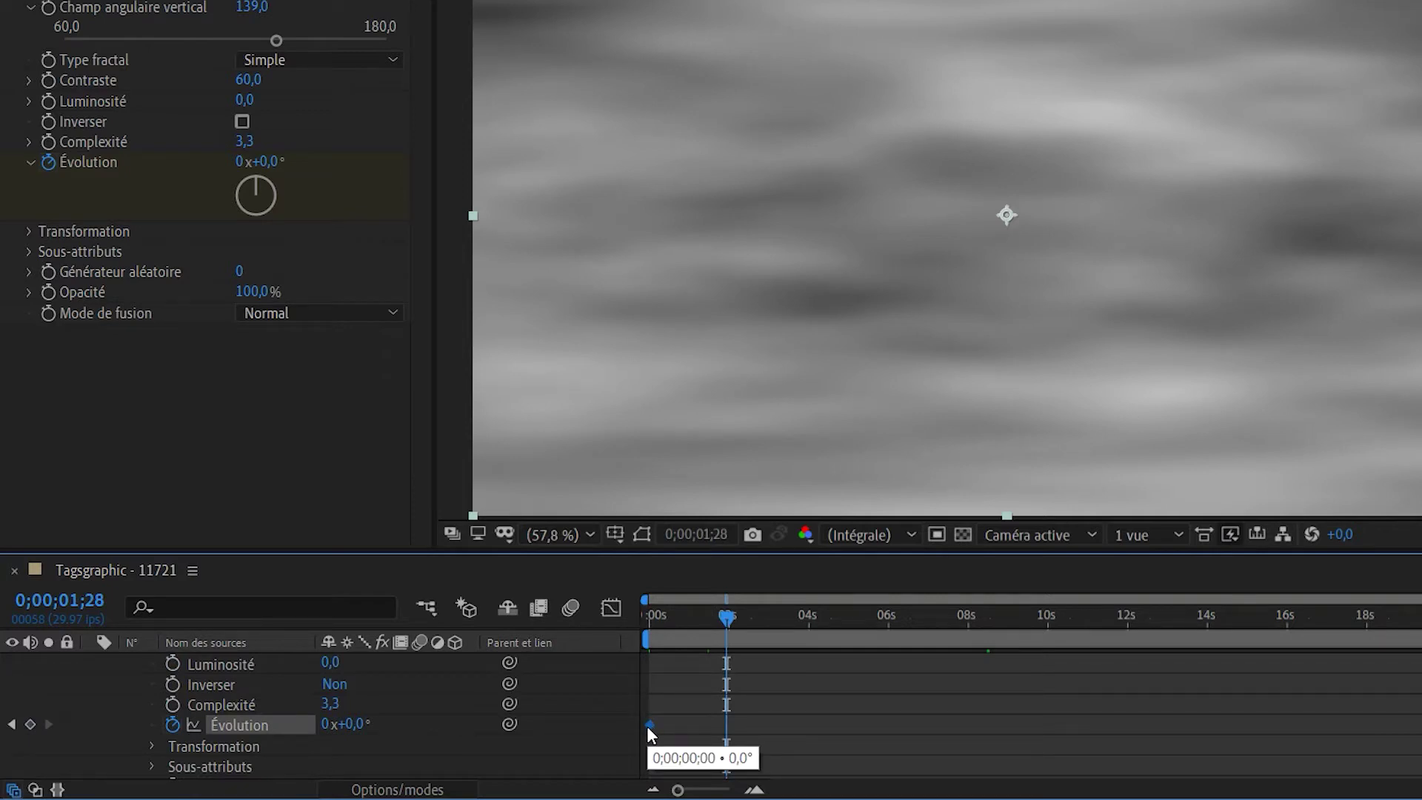
Add a second Évolution keyframe at 0;00;09;29 with a value of 1x+61°
{"action": "left_click_drag", "start_coordinate": [798, 615], "coordinate": [1421, 630]}
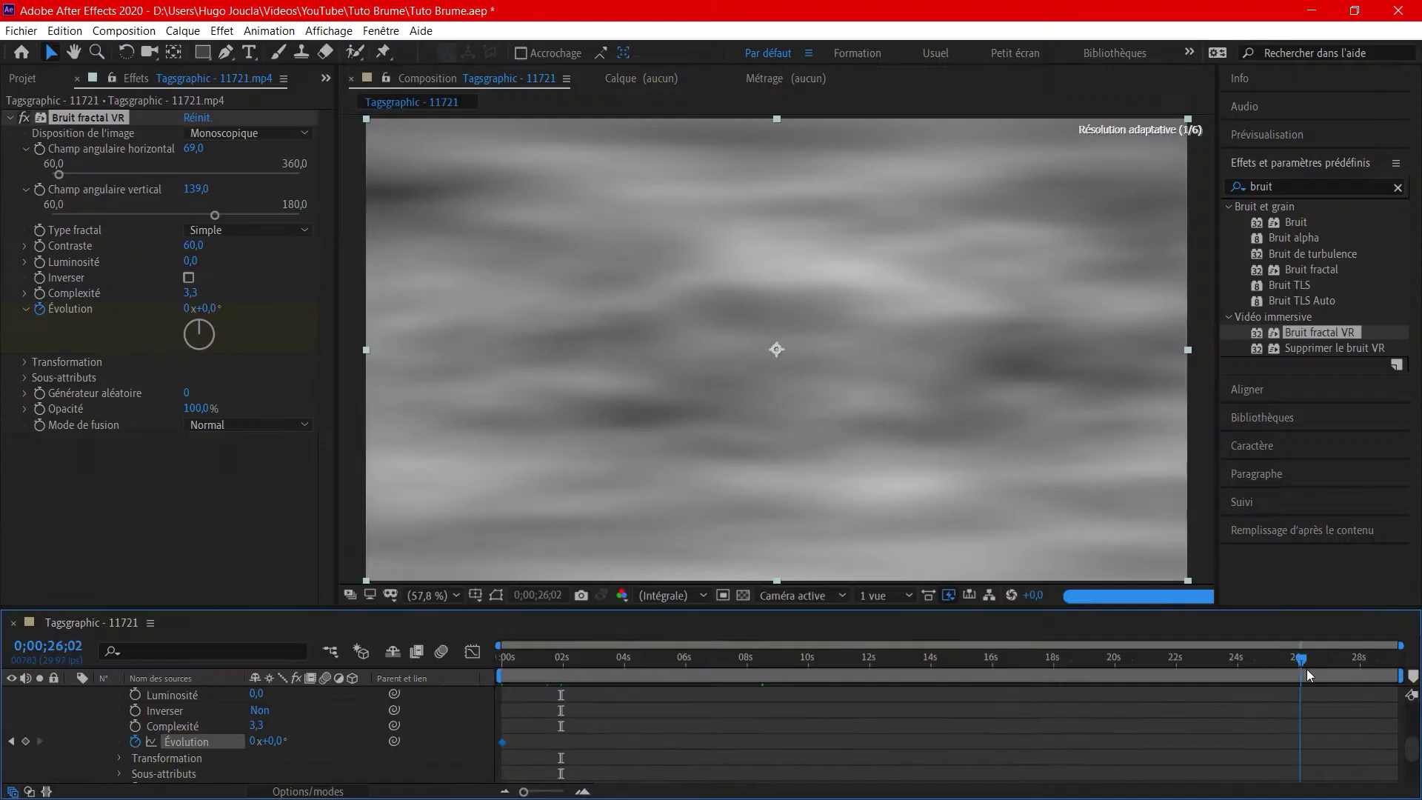
{"action": "left_click_drag", "start_coordinate": [1306, 668], "coordinate": [811, 675]}
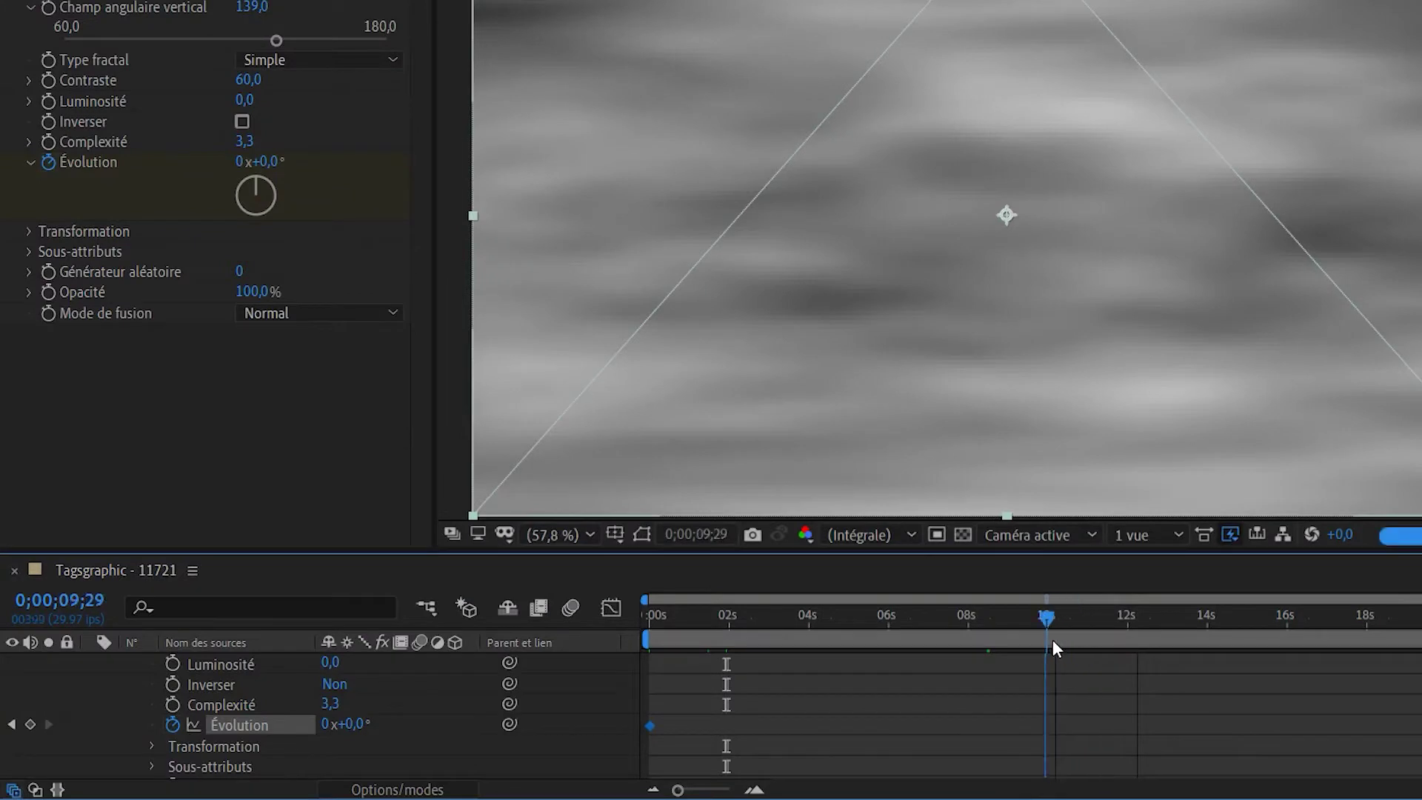
{"action": "left_click", "coordinate": [30, 724]}
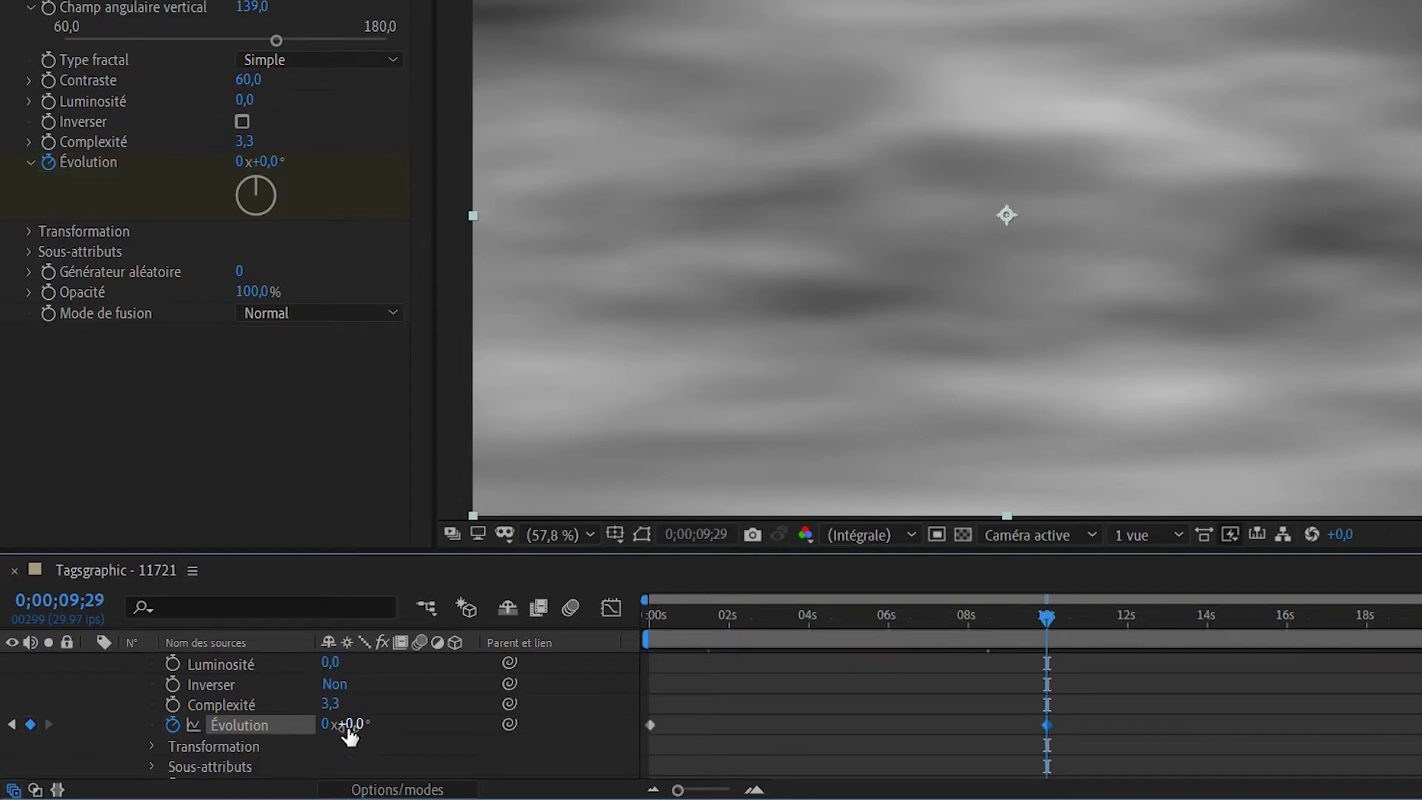
{"action": "left_click_drag", "start_coordinate": [359, 722], "coordinate": [551, 677]}
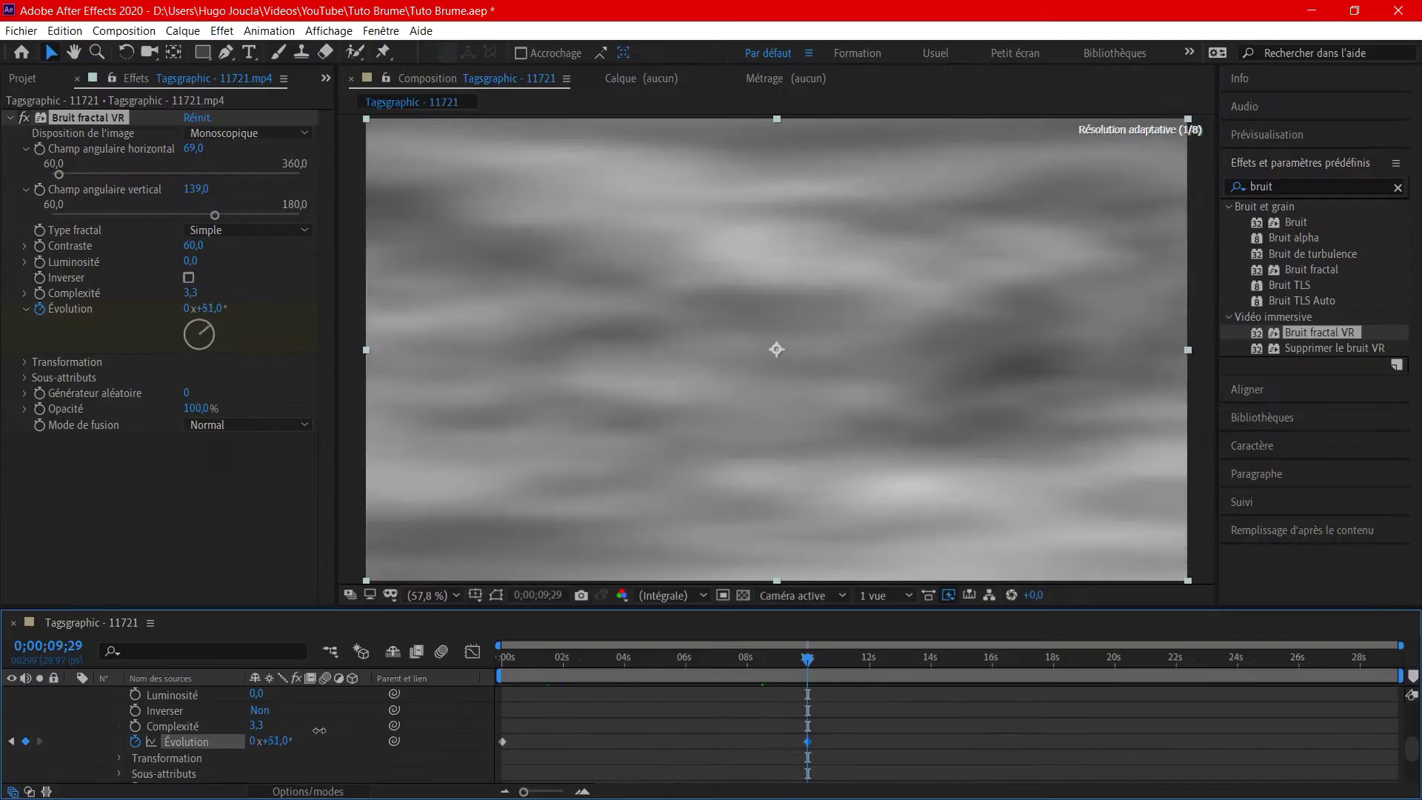
{"action": "left_click_drag", "start_coordinate": [428, 705], "coordinate": [611, 687]}
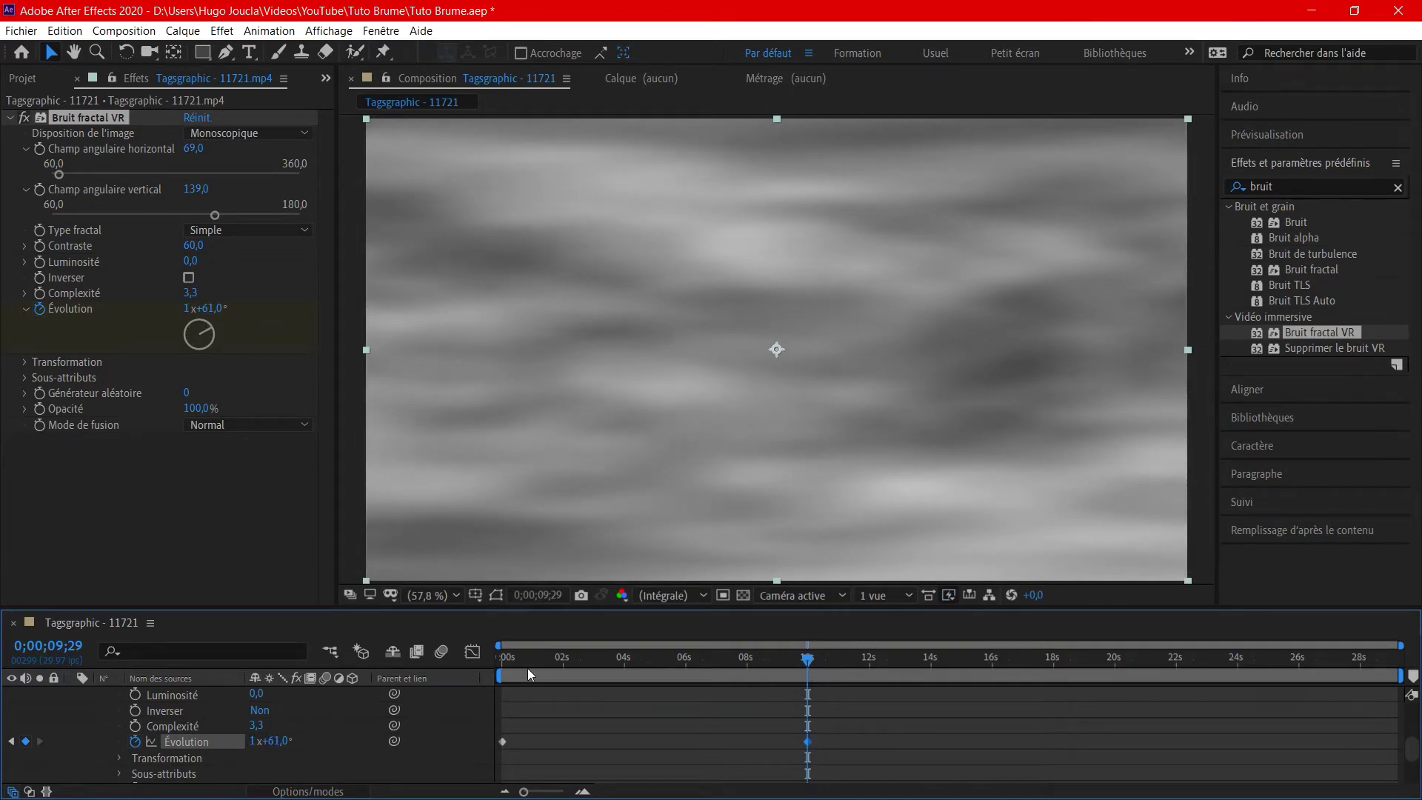
{"action": "key", "text": "Home"}
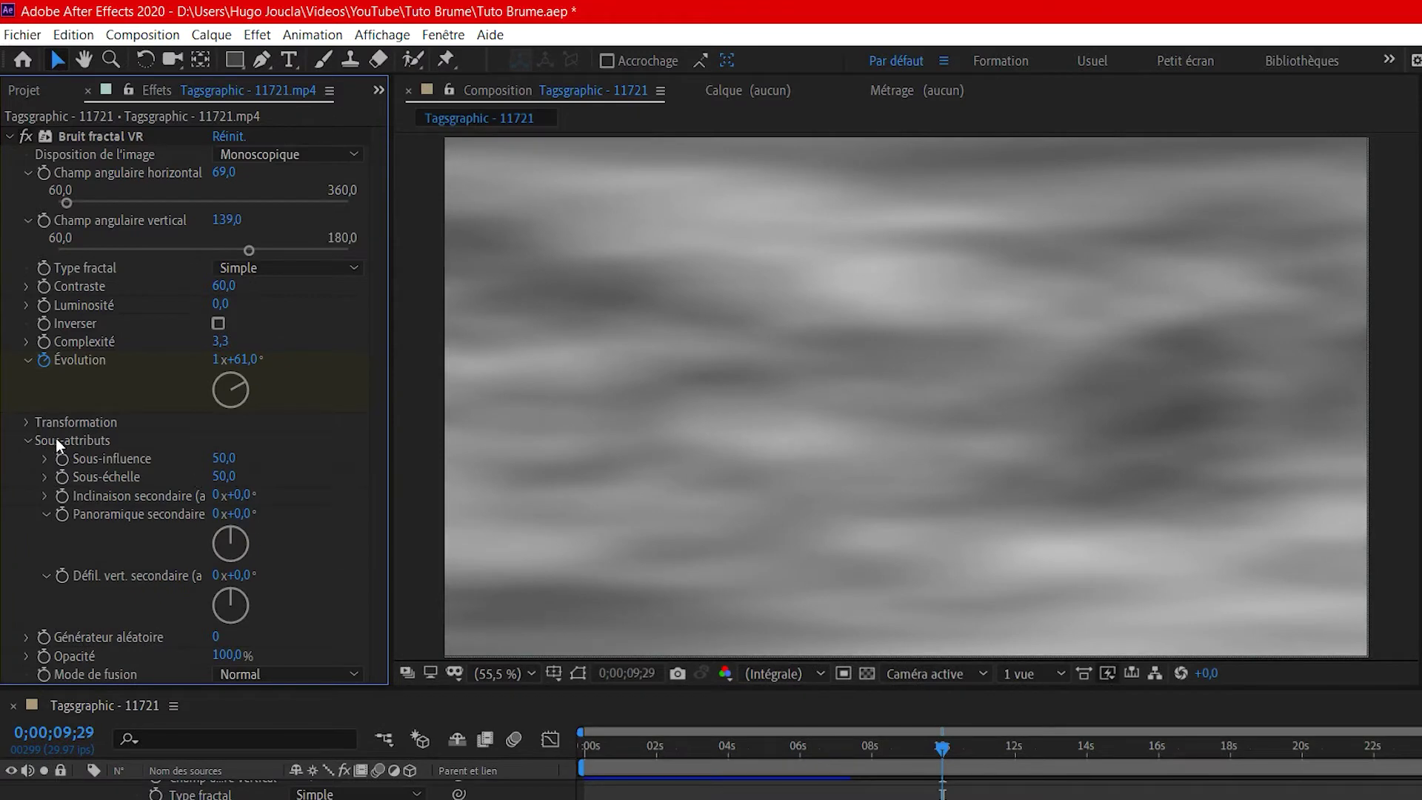
Try changing the secondary pan and secondary vertical tilt in the noise sub-attributes, undoing both changes
{"action": "left_click_drag", "start_coordinate": [238, 513], "coordinate": [290, 495]}
{"action": "key", "text": "ctrl+z"}
{"action": "key", "text": "ctrl+z"}
{"action": "left_click_drag", "start_coordinate": [244, 575], "coordinate": [265, 573]}
{"action": "key", "text": "ctrl+z"}
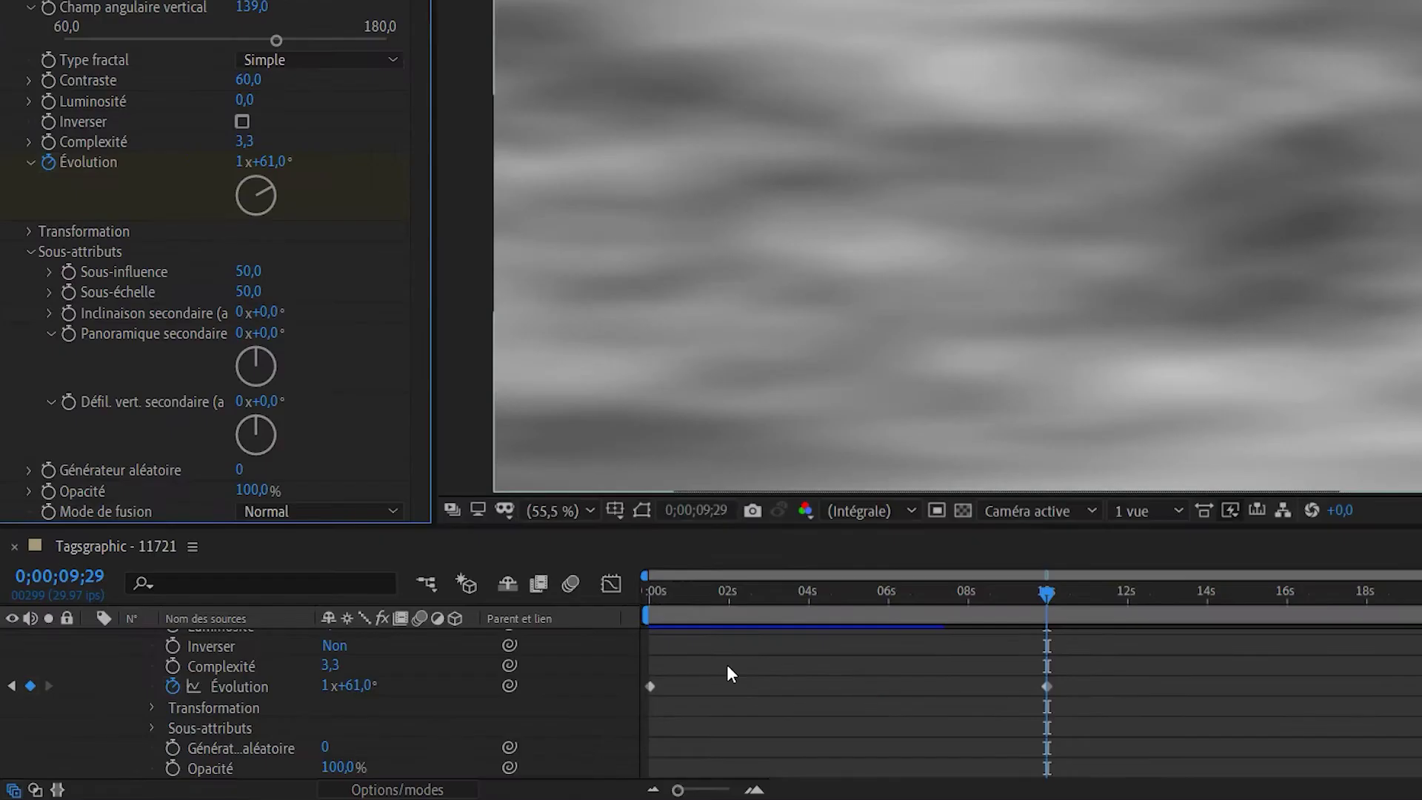
Return the current time to the composition start at 0;00;00;00
{"action": "left_click", "coordinate": [732, 590]}
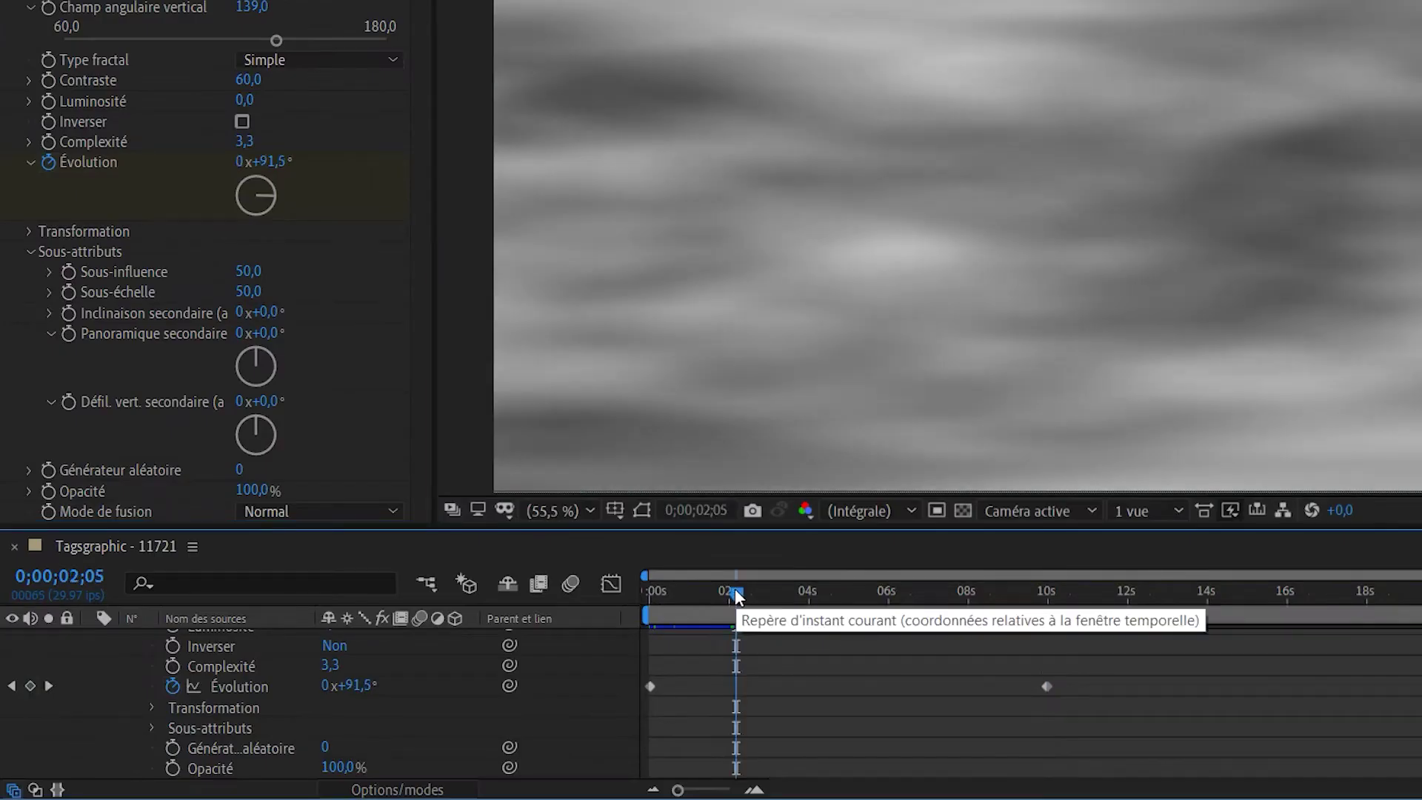
{"action": "left_click_drag", "start_coordinate": [731, 590], "coordinate": [619, 607]}
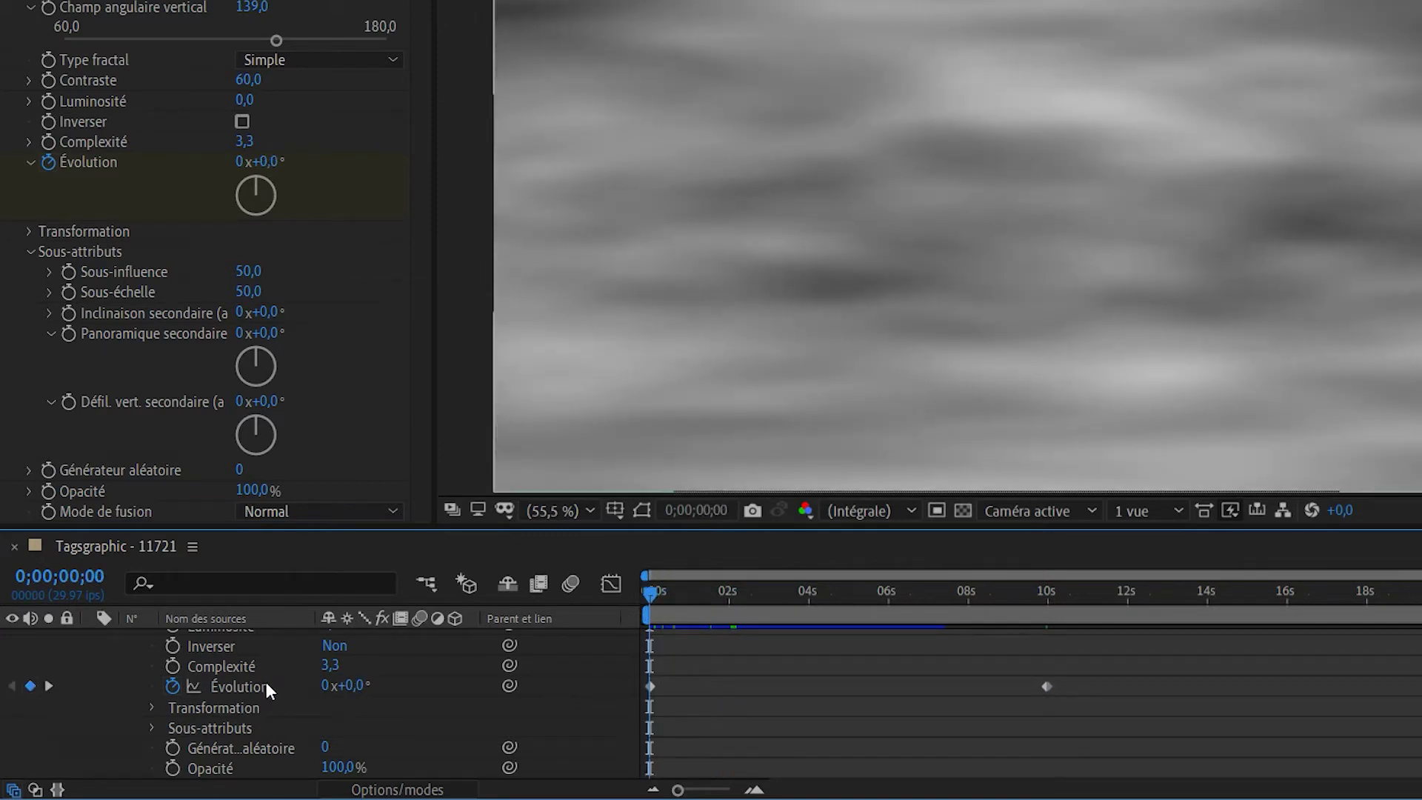
Start keyframing Panoramique secondaire at 0;00;00;00 and reveal its keyframe among the layer's Sous-attributs properties
{"action": "left_click", "coordinate": [68, 335]}
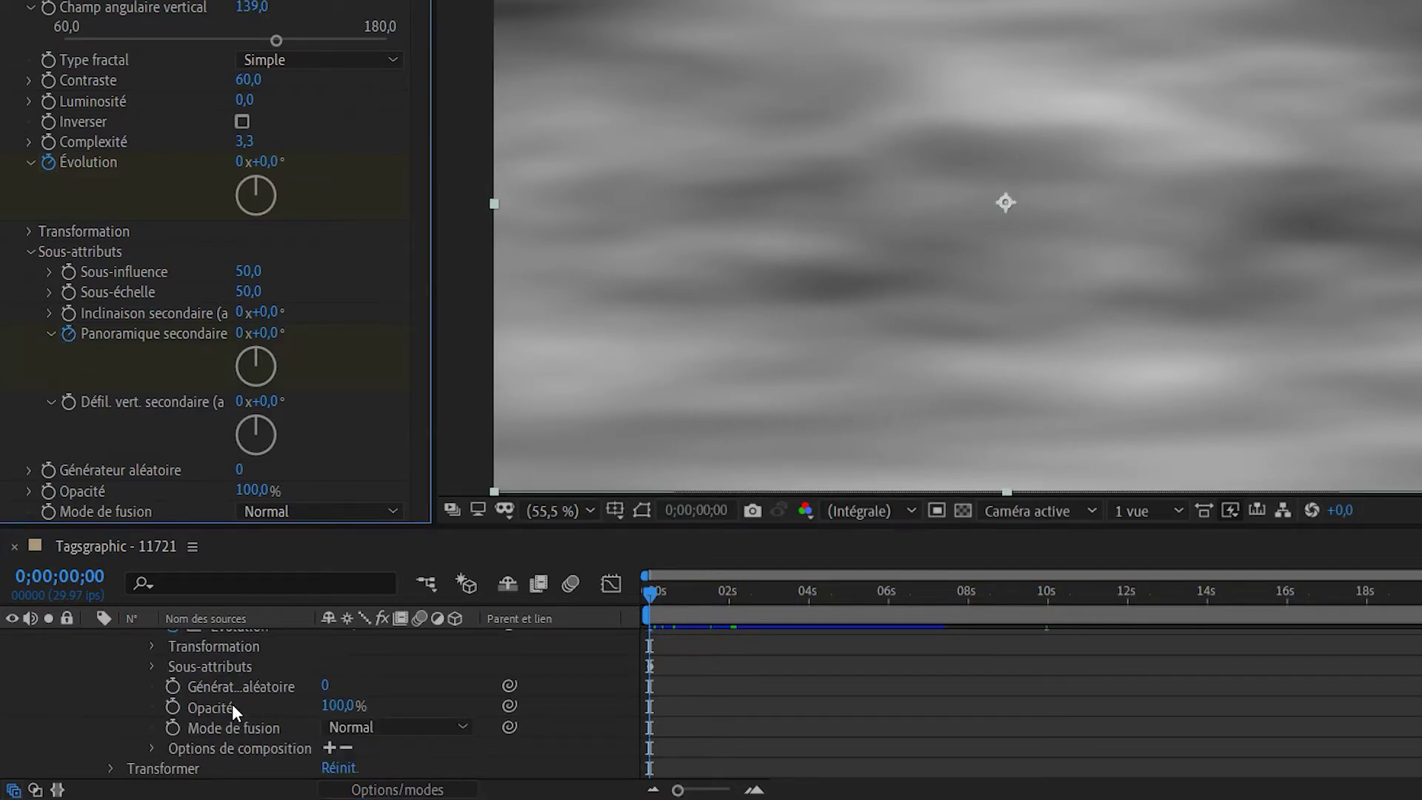
{"action": "scroll", "coordinate": [234, 708], "scroll_direction": "down", "scroll_amount": 1}
{"action": "scroll", "coordinate": [207, 706], "scroll_direction": "up", "scroll_amount": 1}
{"action": "left_click", "coordinate": [151, 728]}
{"action": "scroll", "coordinate": [677, 740], "scroll_direction": "down", "scroll_amount": 1}
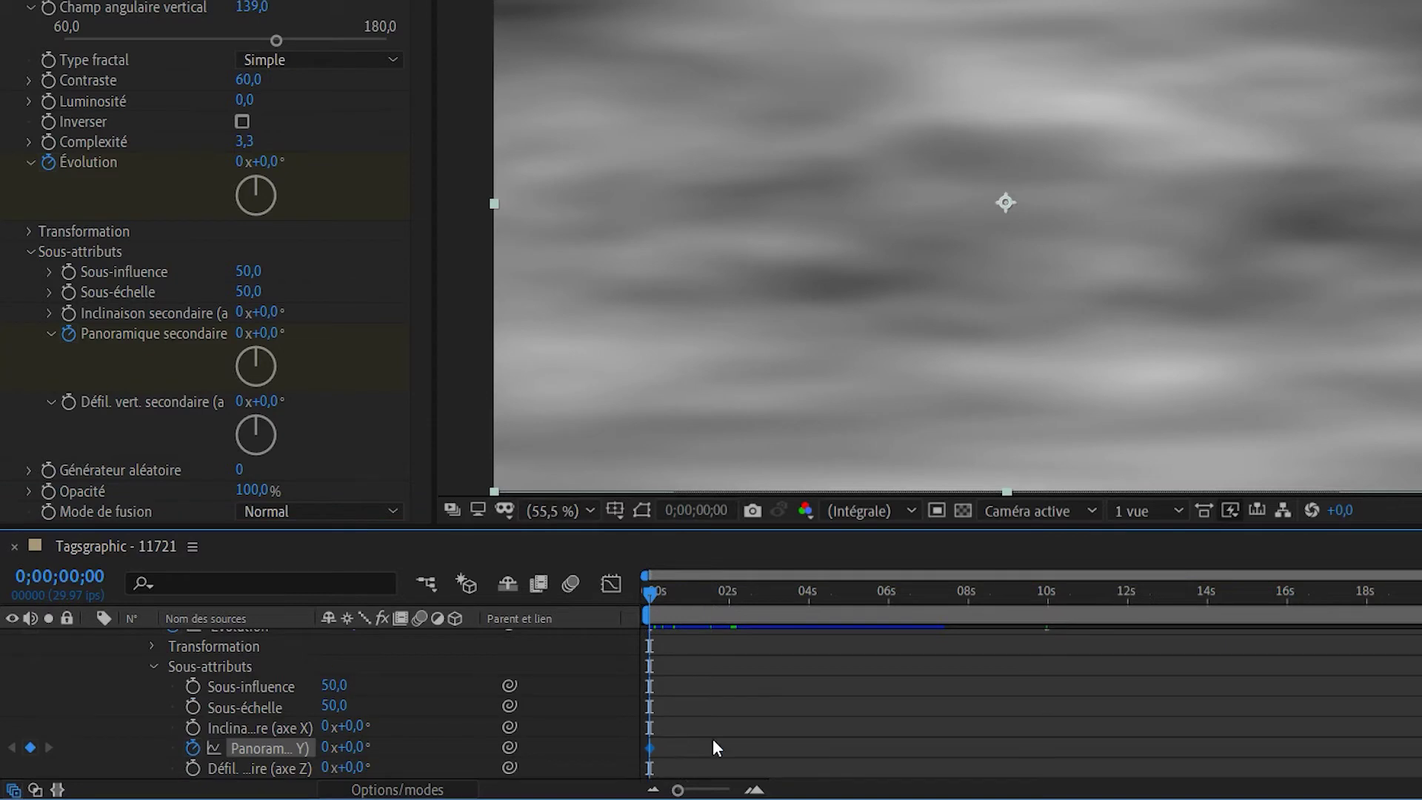
Add a second Panoramique secondaire keyframe at 0;00;09;29 with a value of 57° and preview the animation from the start
{"action": "scroll", "coordinate": [53, 681], "scroll_direction": "up", "scroll_amount": 1}
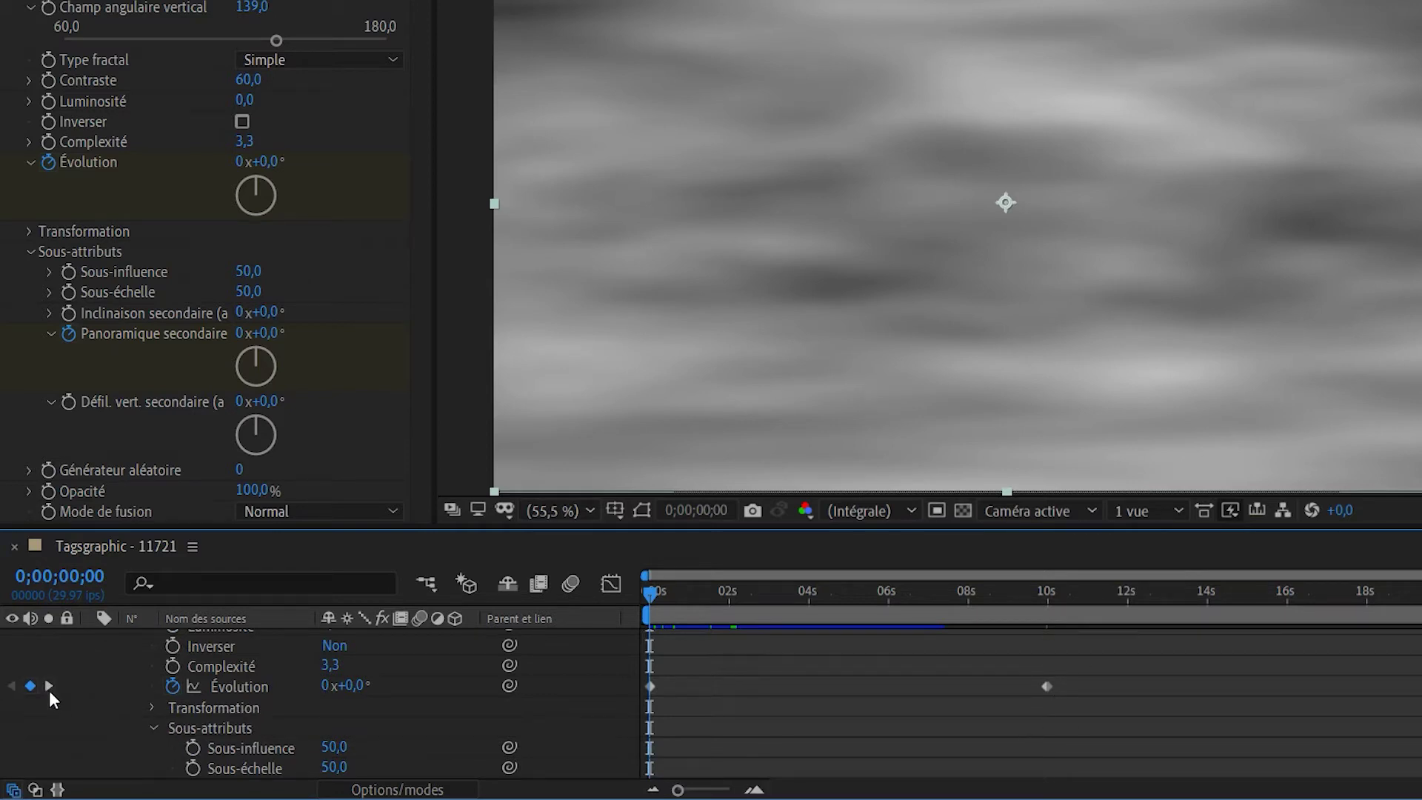
{"action": "left_click", "coordinate": [49, 686]}
{"action": "scroll", "coordinate": [948, 685], "scroll_direction": "down", "scroll_amount": 3}
{"action": "left_click", "coordinate": [31, 686]}
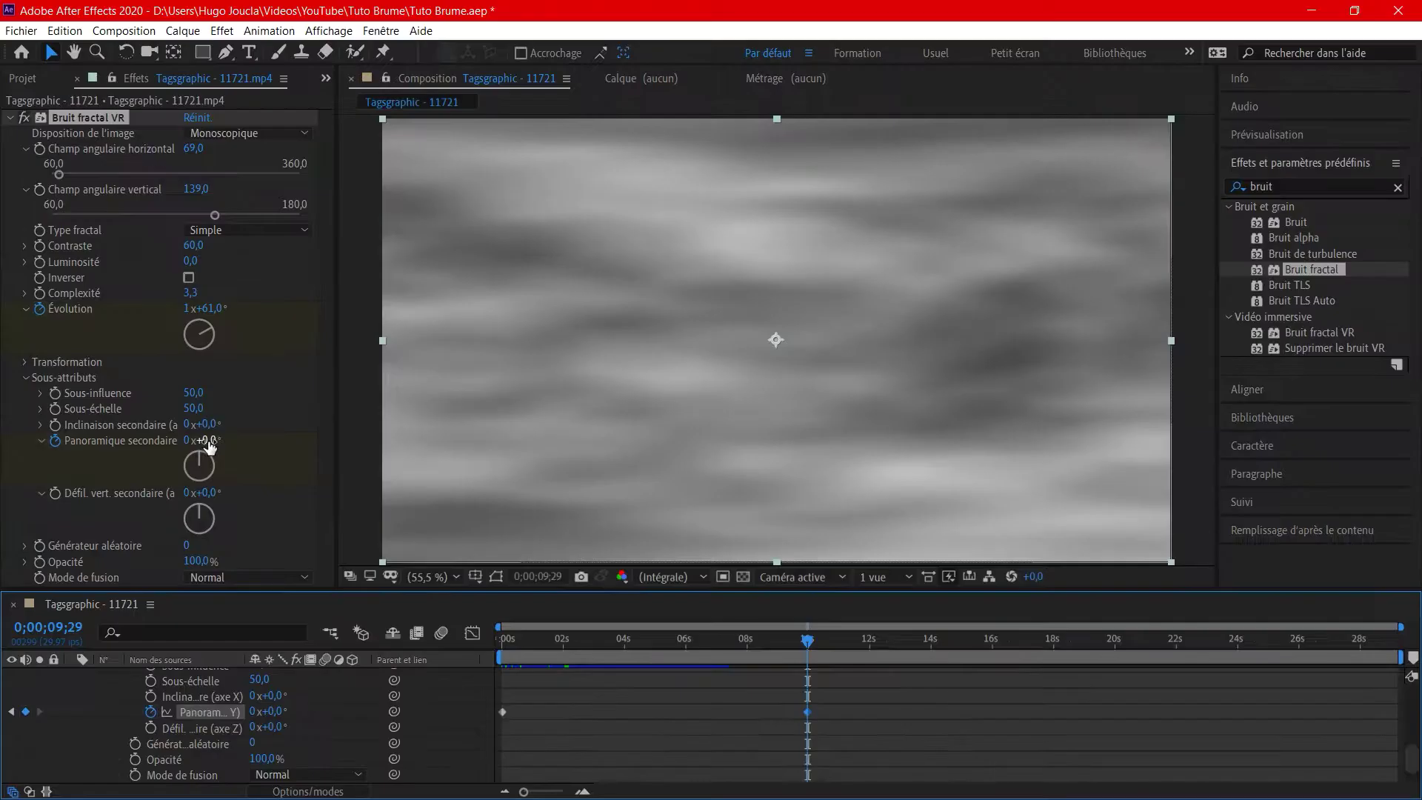
{"action": "left_click_drag", "start_coordinate": [268, 334], "coordinate": [288, 333]}
{"action": "left_click_drag", "start_coordinate": [222, 439], "coordinate": [259, 440]}
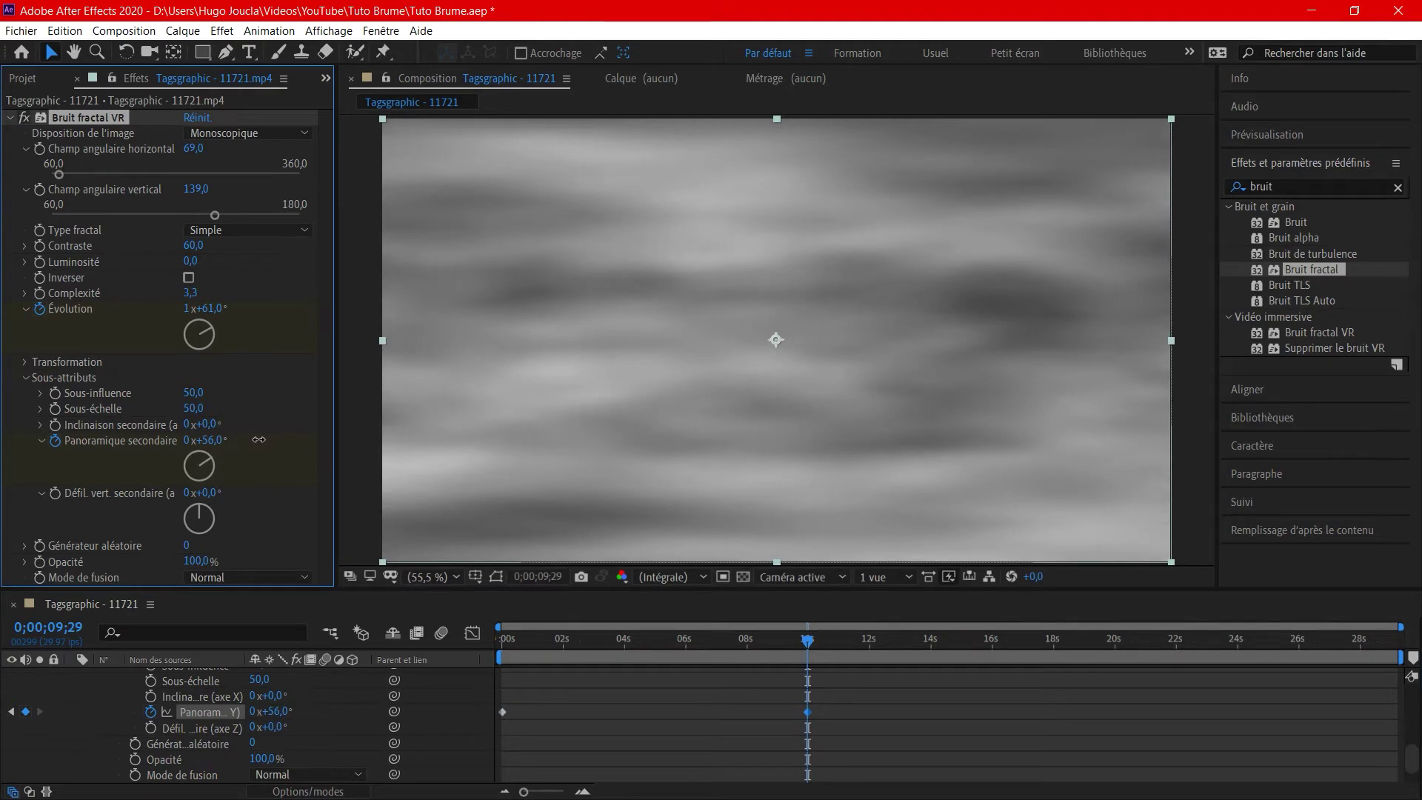
{"action": "left_click_drag", "start_coordinate": [504, 644], "coordinate": [492, 642]}
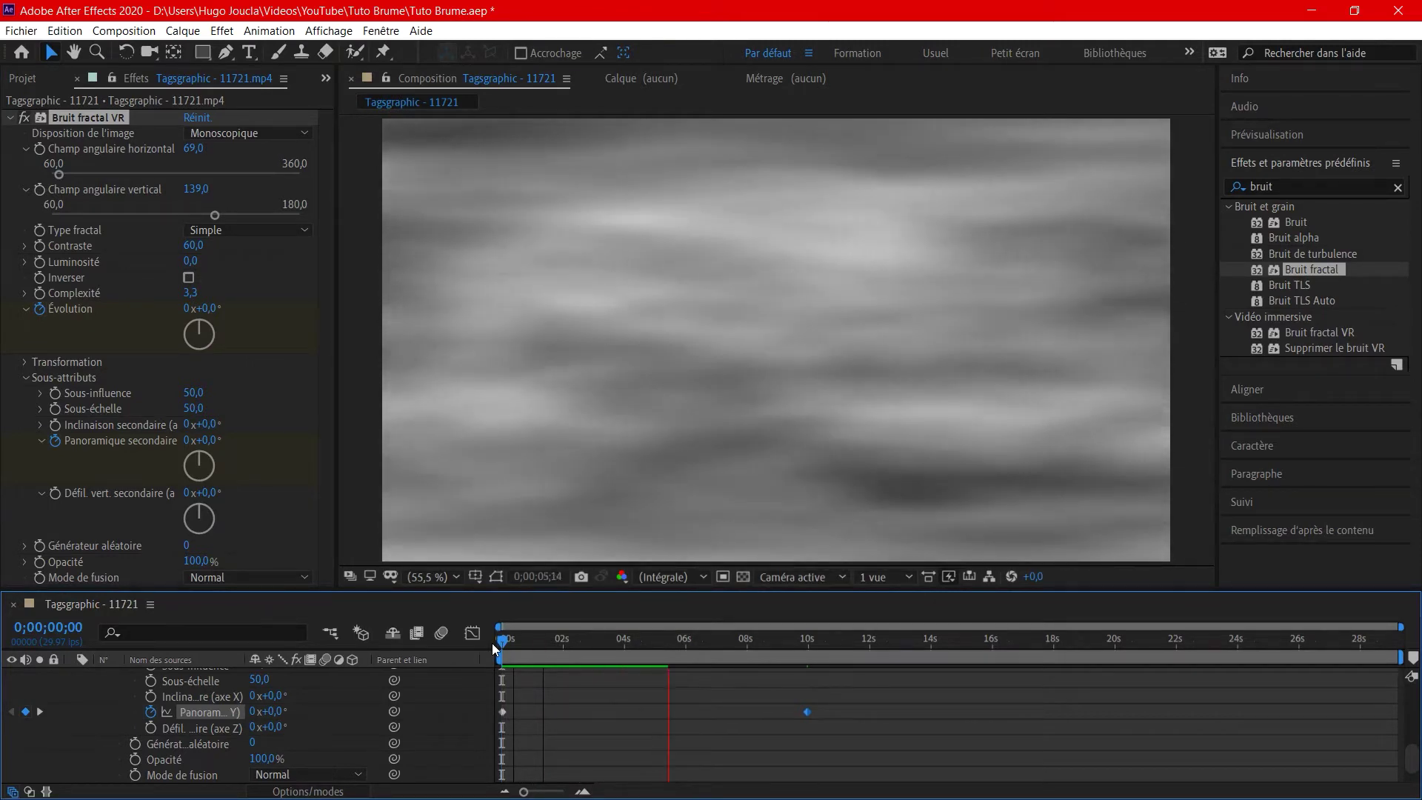
{"action": "key", "text": "space"}
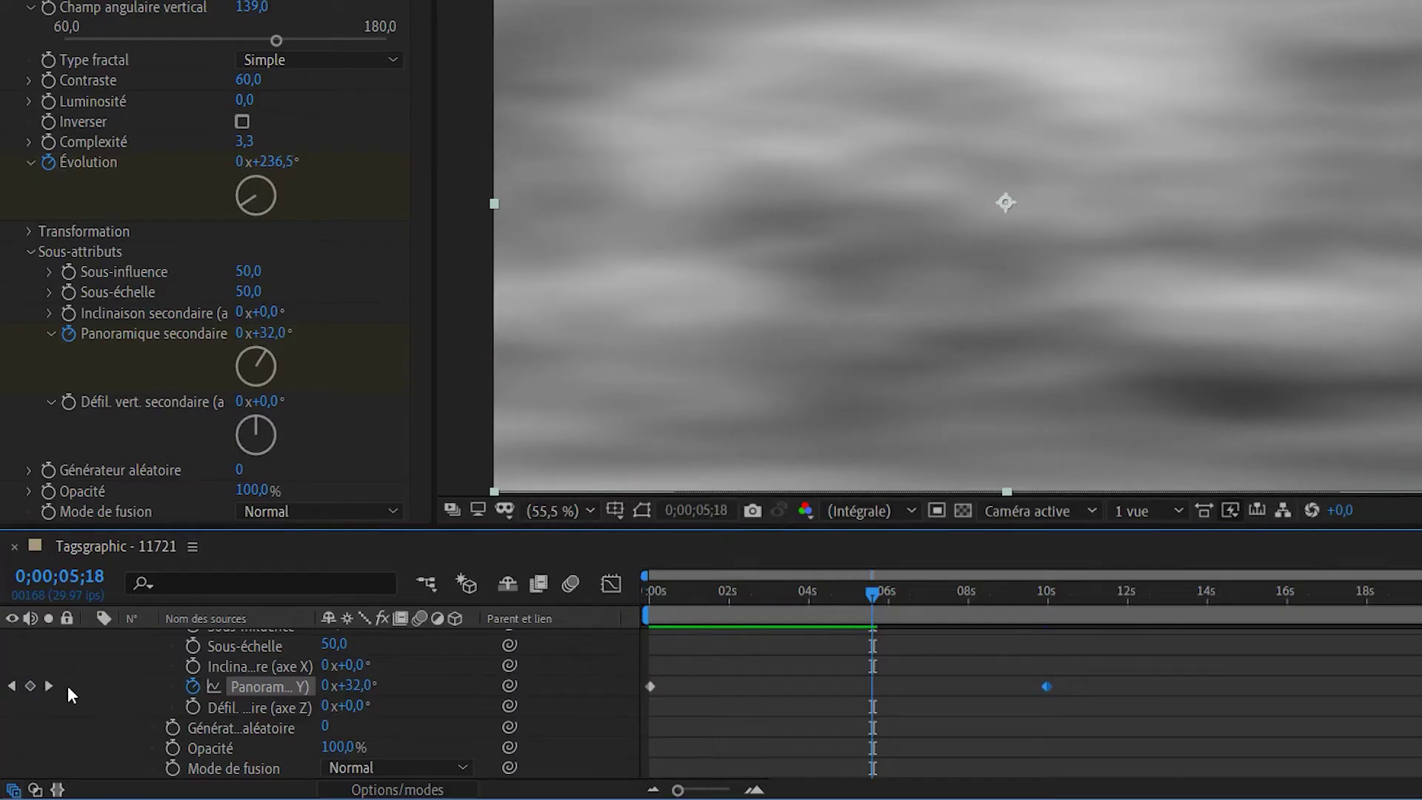
Set the Panoramique secondaire keyframe at 0;00;09;29 to 15° and preview the animation from the start
{"action": "left_click", "coordinate": [49, 686]}
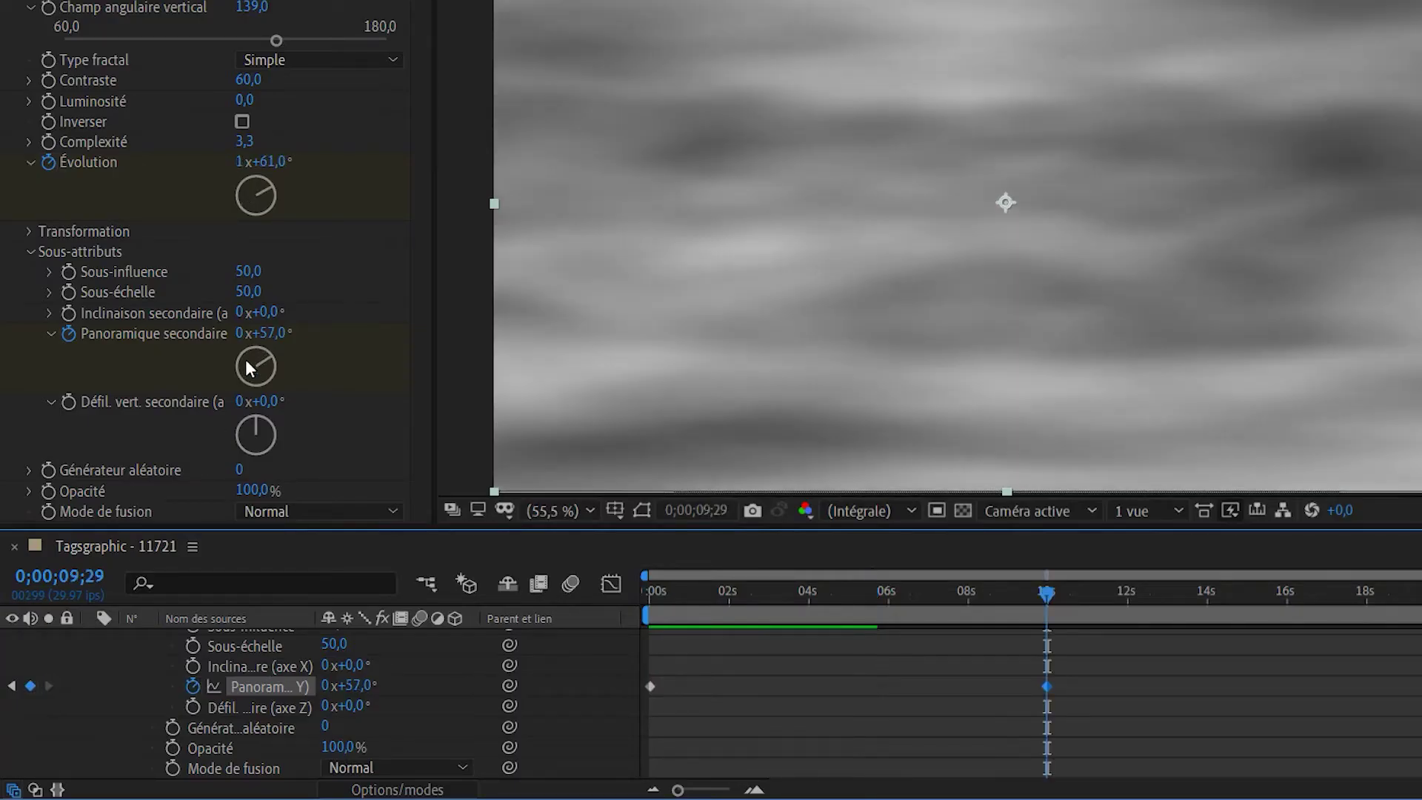
{"action": "left_click_drag", "start_coordinate": [273, 334], "coordinate": [257, 333]}
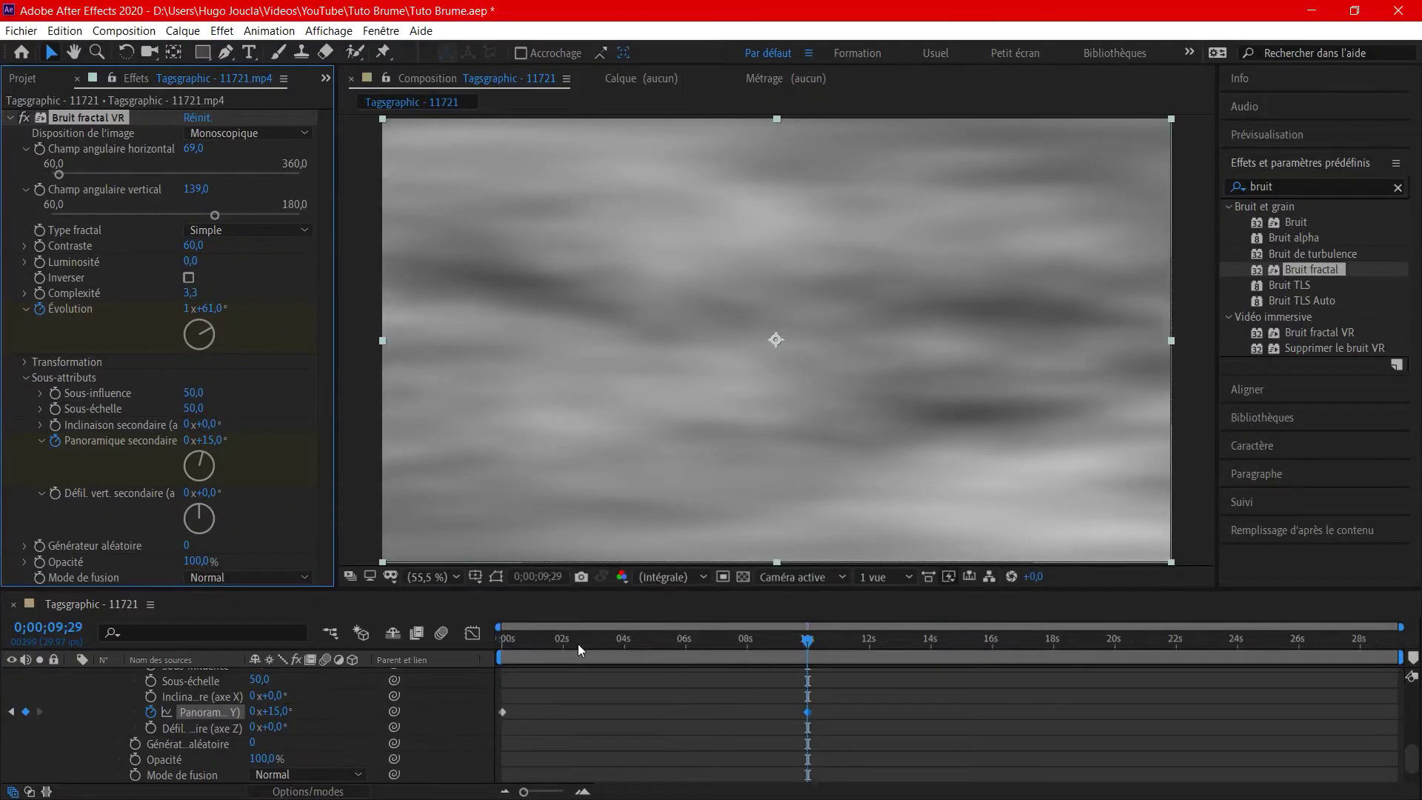
{"action": "key", "text": "Home"}
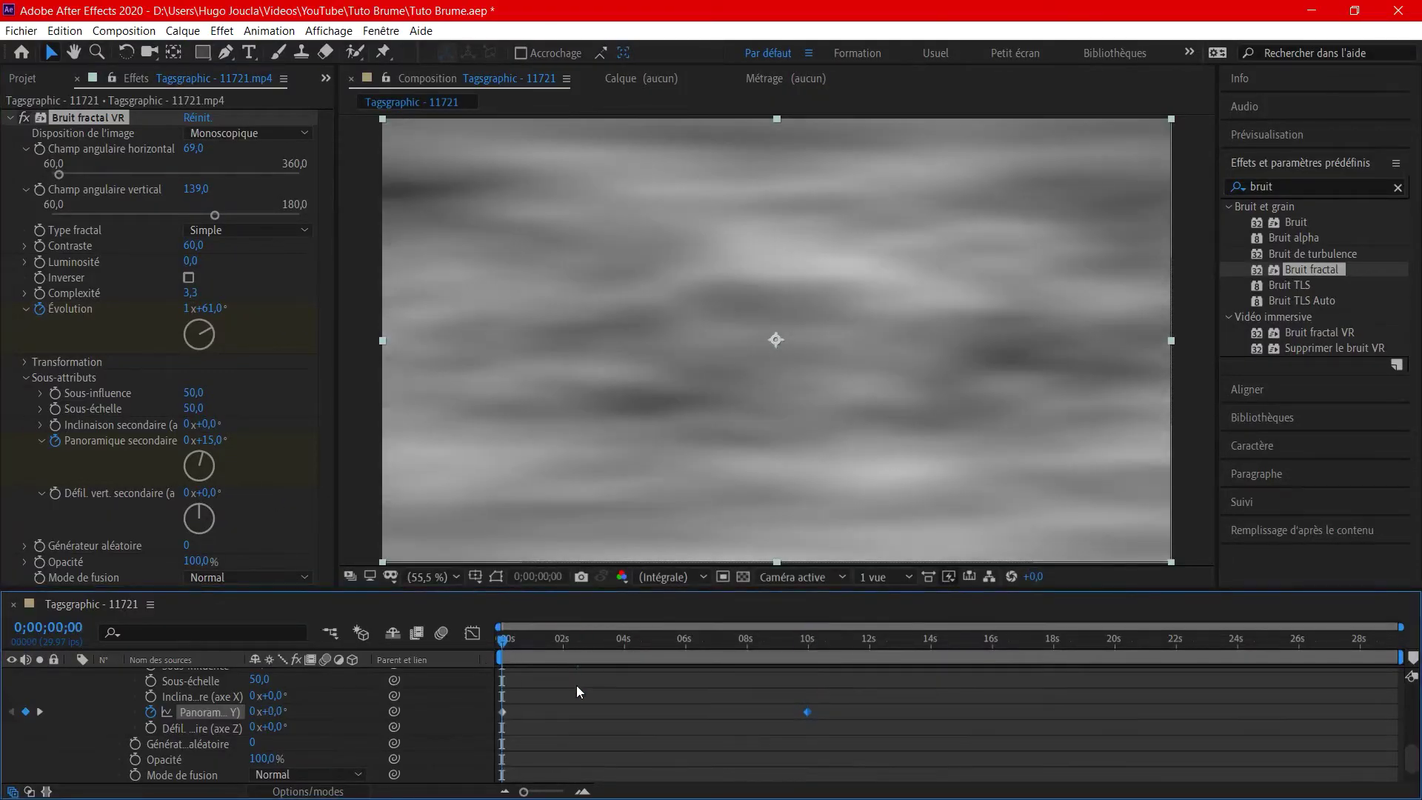
{"action": "key", "text": "space"}
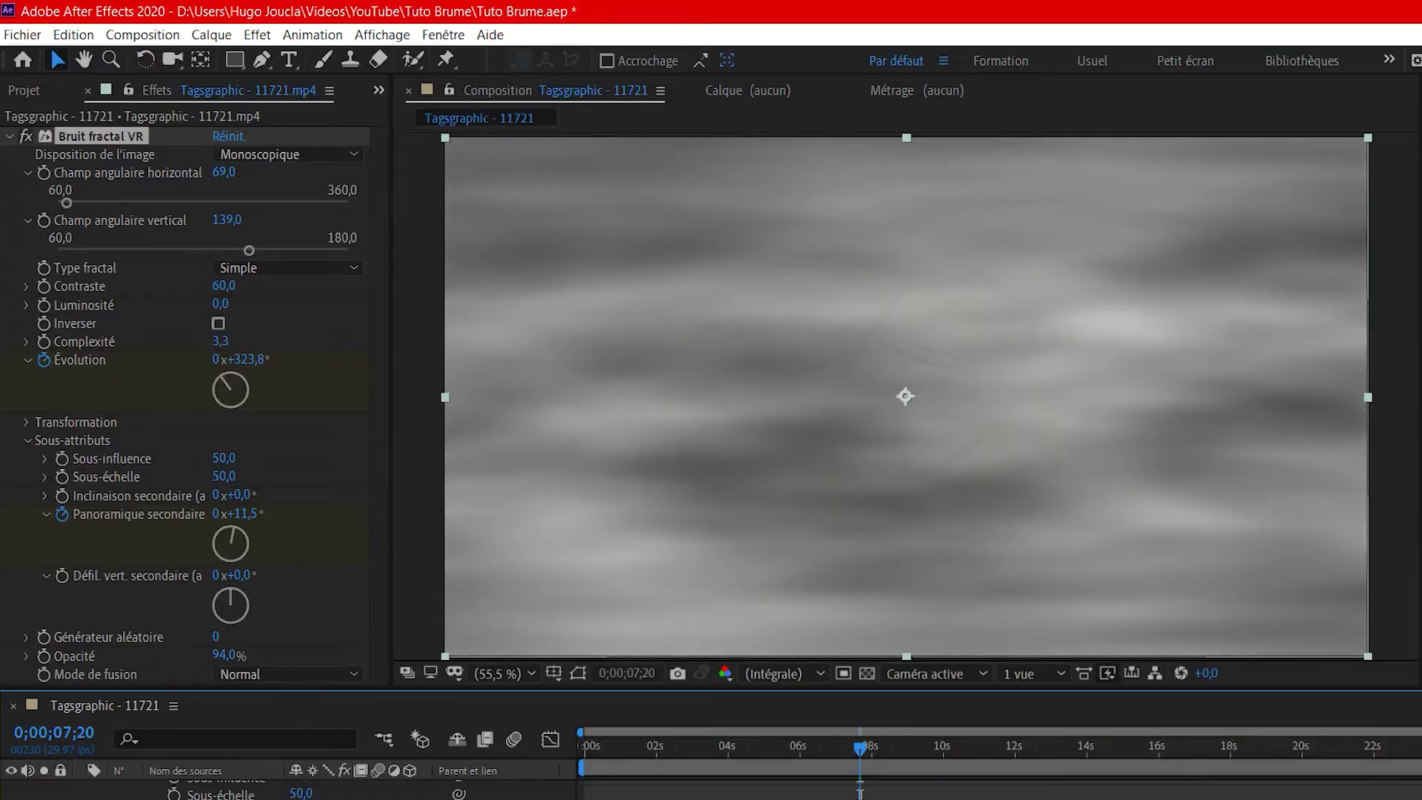
Lower the Bruit fractal VR effect's Opacité to 34% and preview the mist over the moon footage
{"action": "left_click_drag", "start_coordinate": [223, 656], "coordinate": [201, 655]}
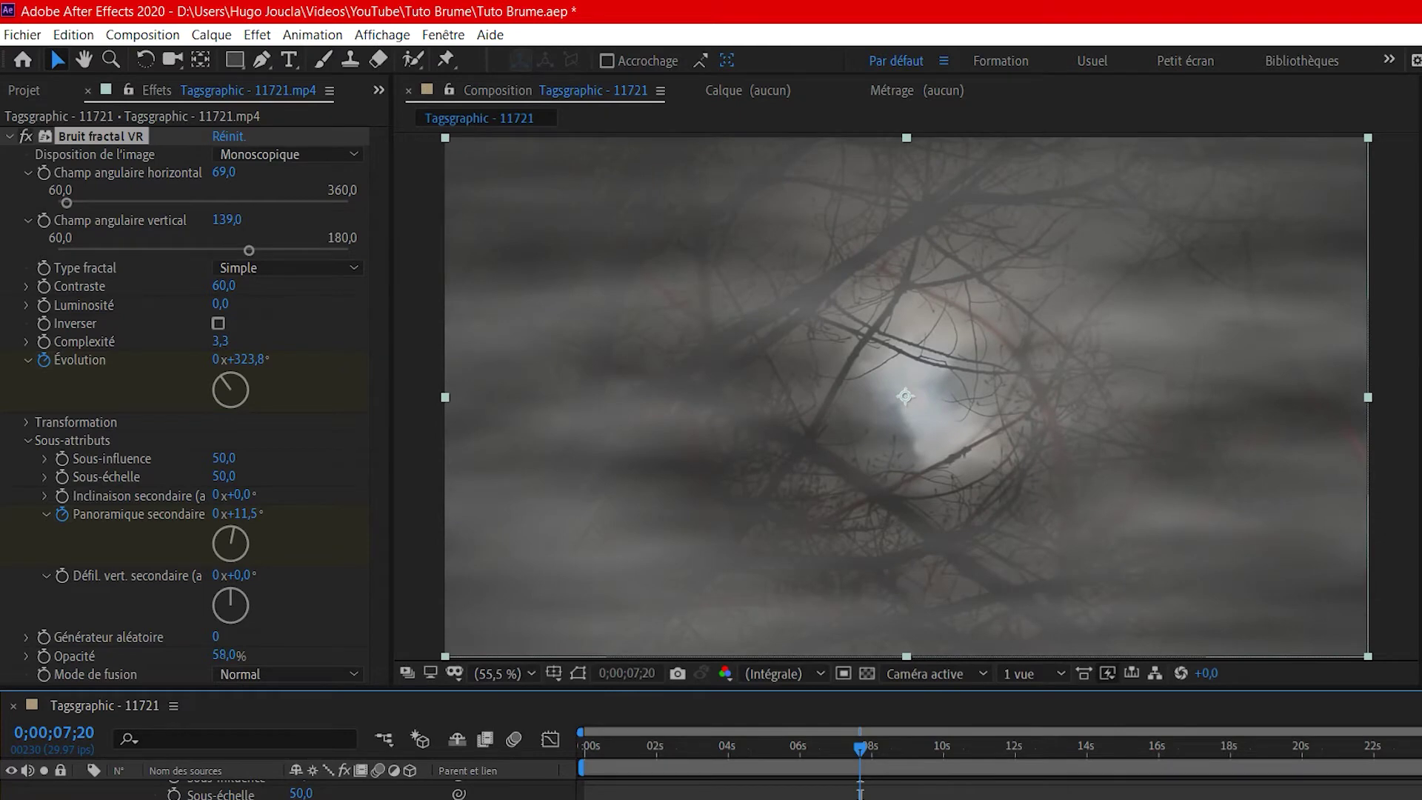
{"action": "left_click_drag", "start_coordinate": [217, 756], "coordinate": [197, 756]}
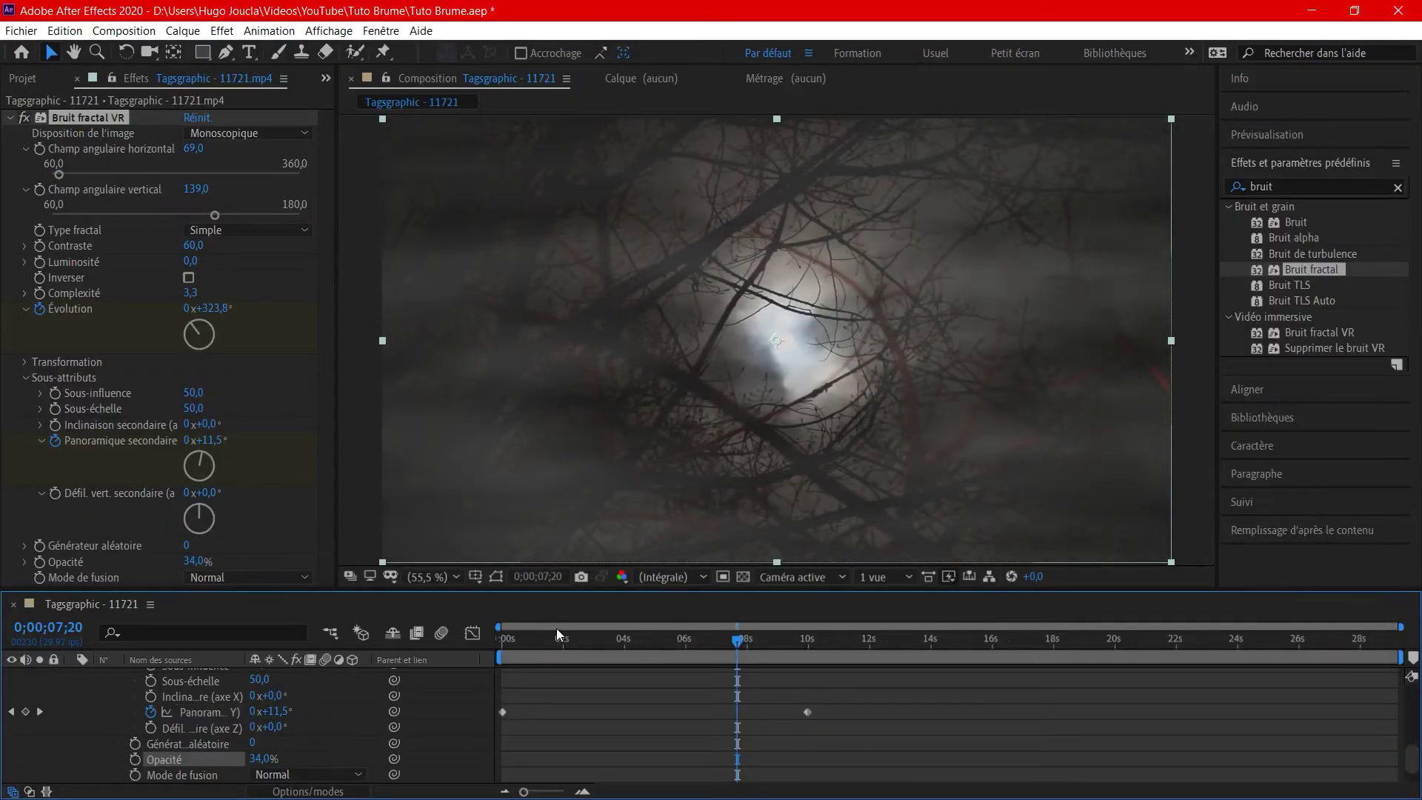
{"action": "key", "text": "space"}
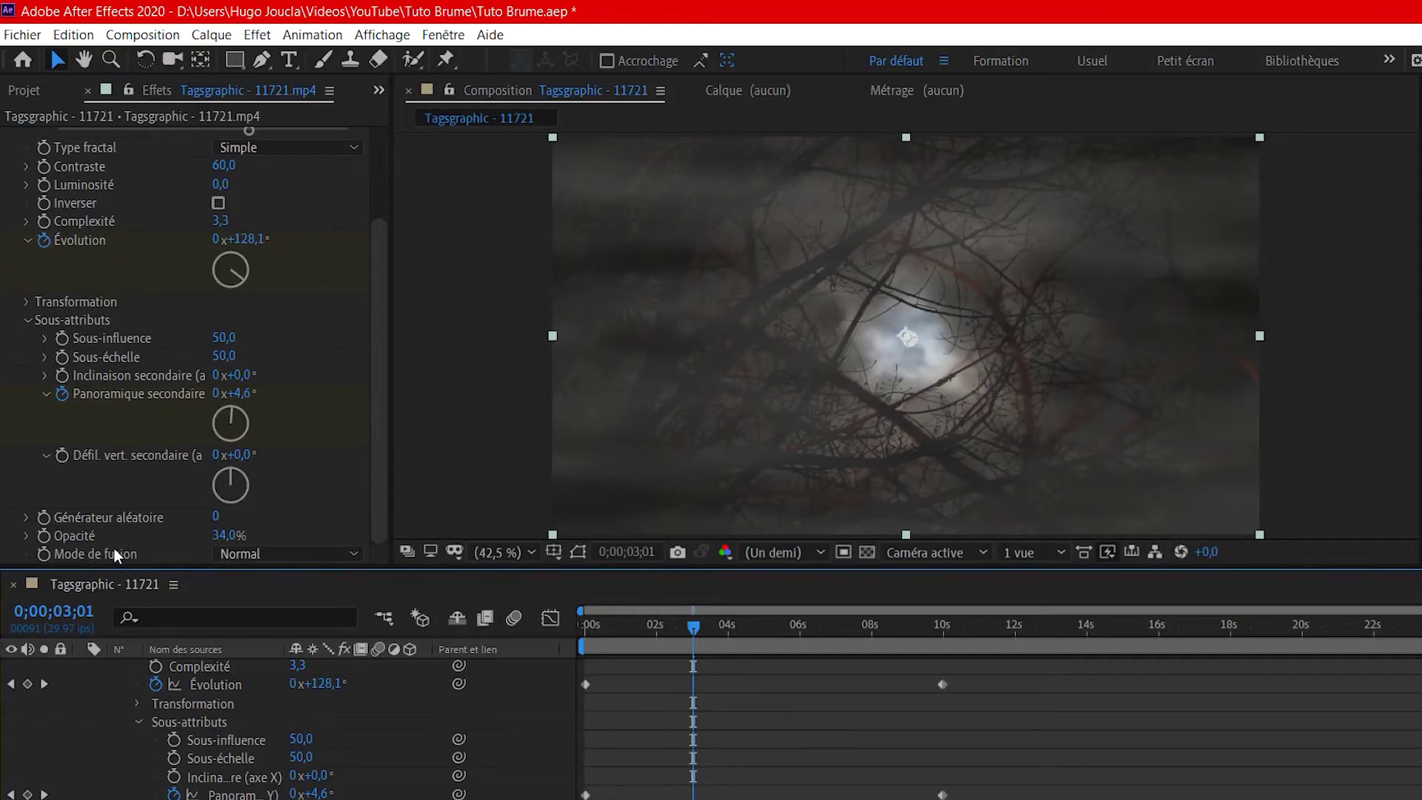
Compare the Ajouter, Produit and Lumière douce blending modes for the Bruit fractal VR effect and set it to Lumière crue
{"action": "left_click", "coordinate": [269, 672]}
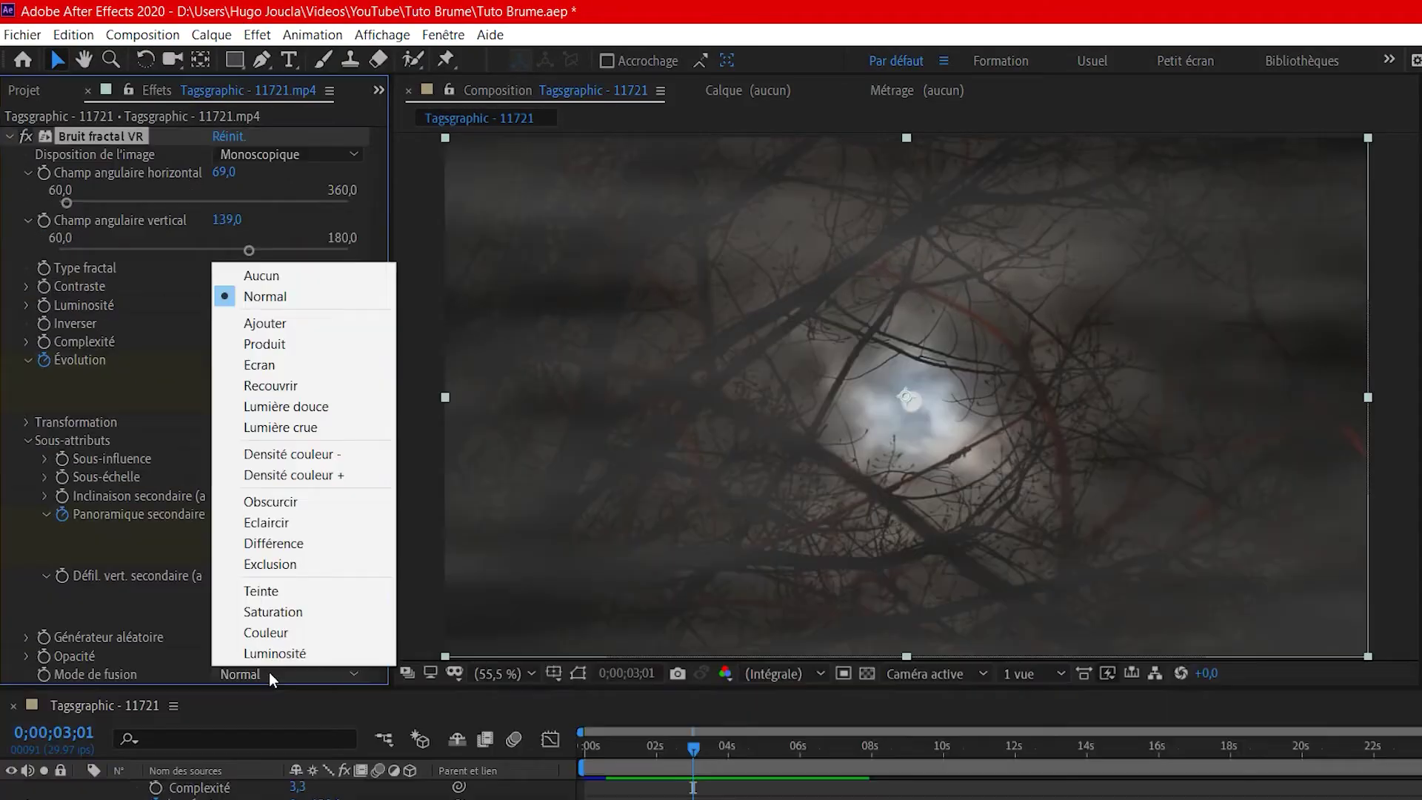
{"action": "left_click", "coordinate": [296, 323]}
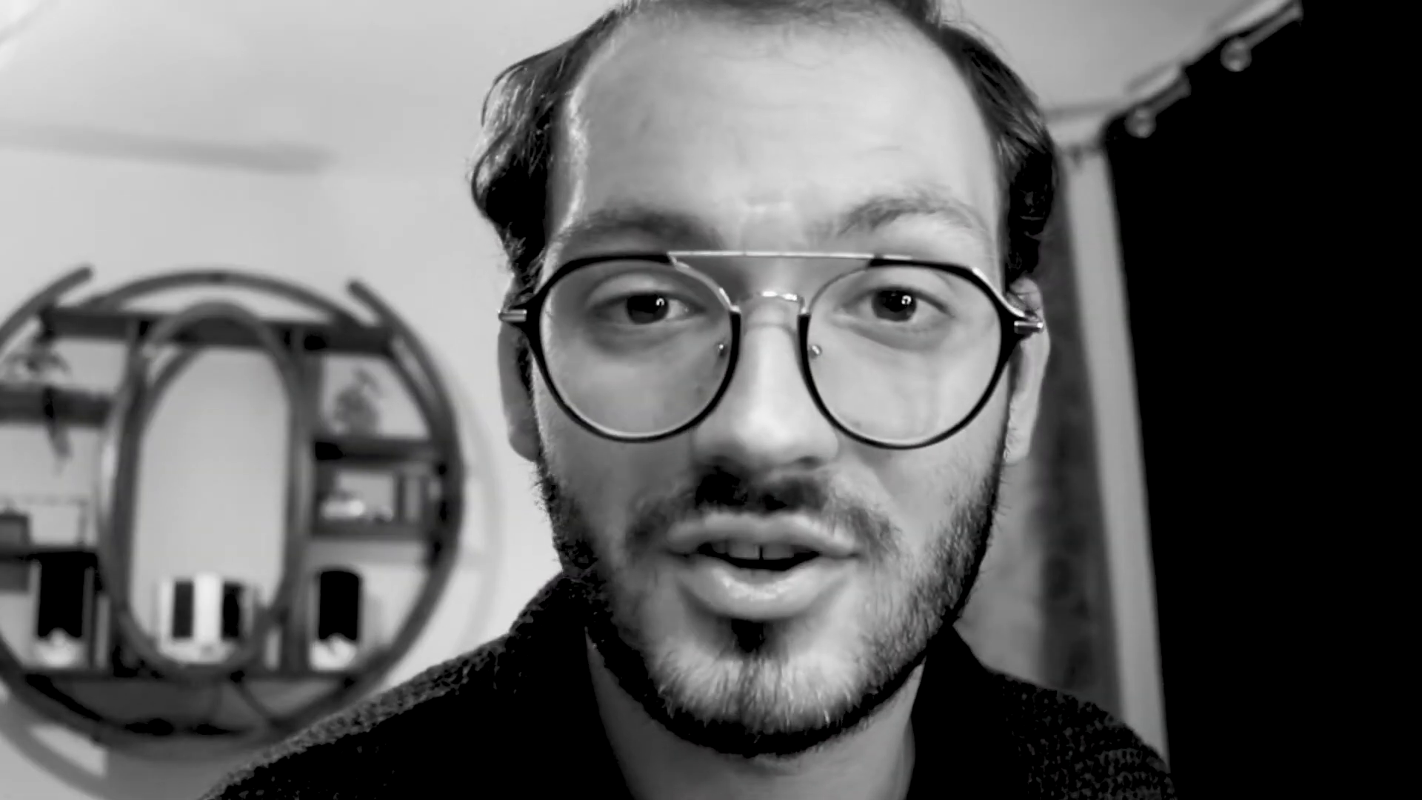
{"action": "left_click", "coordinate": [268, 673]}
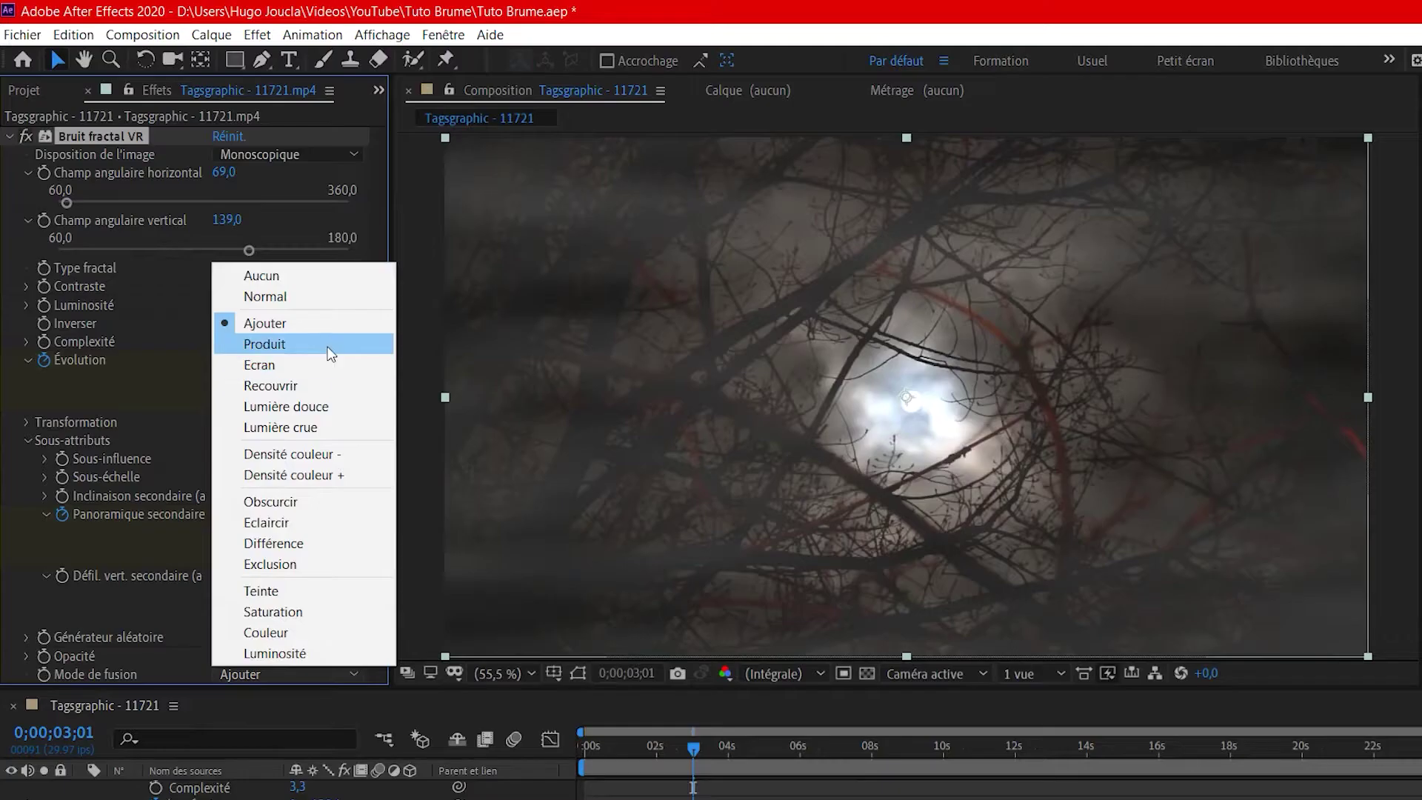
{"action": "left_click", "coordinate": [329, 345]}
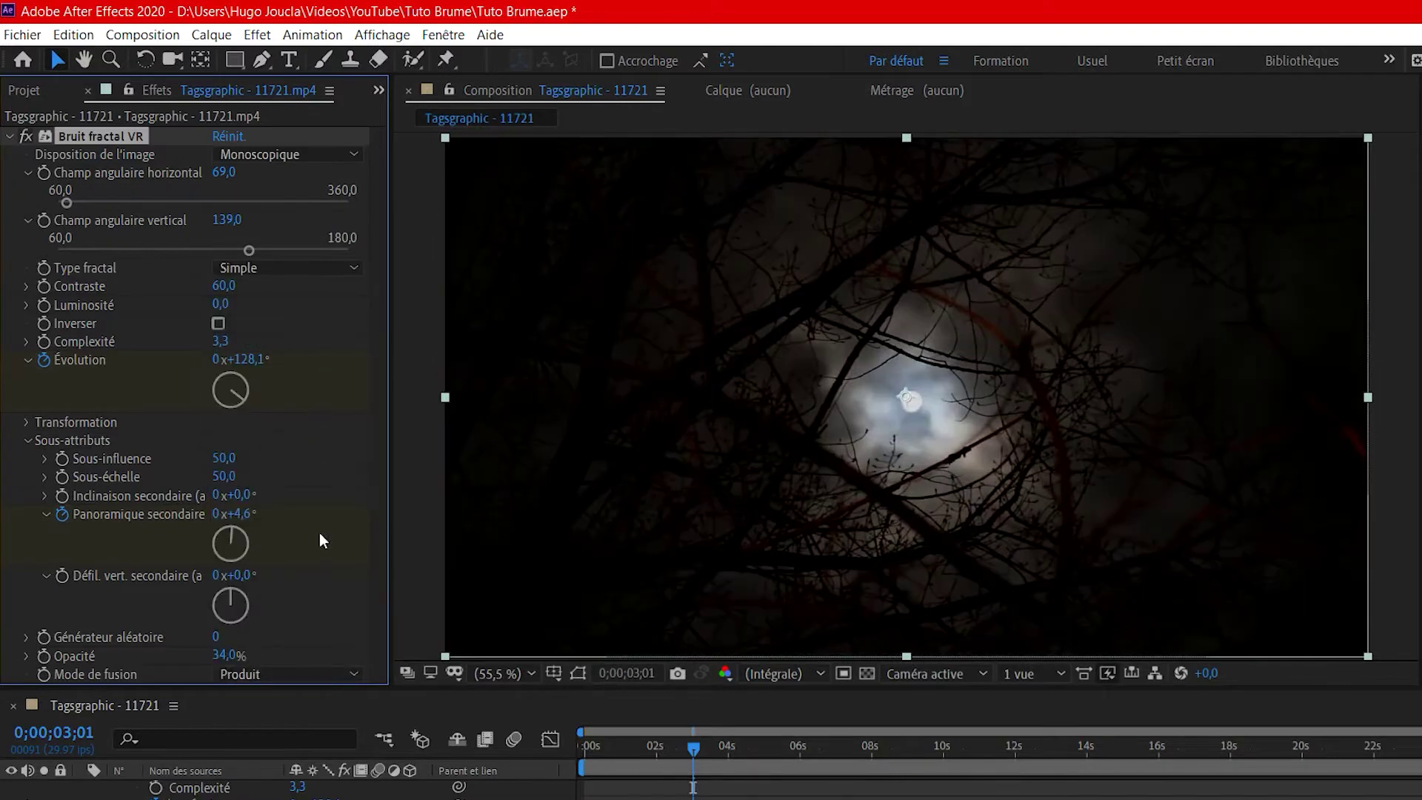
{"action": "left_click", "coordinate": [260, 674]}
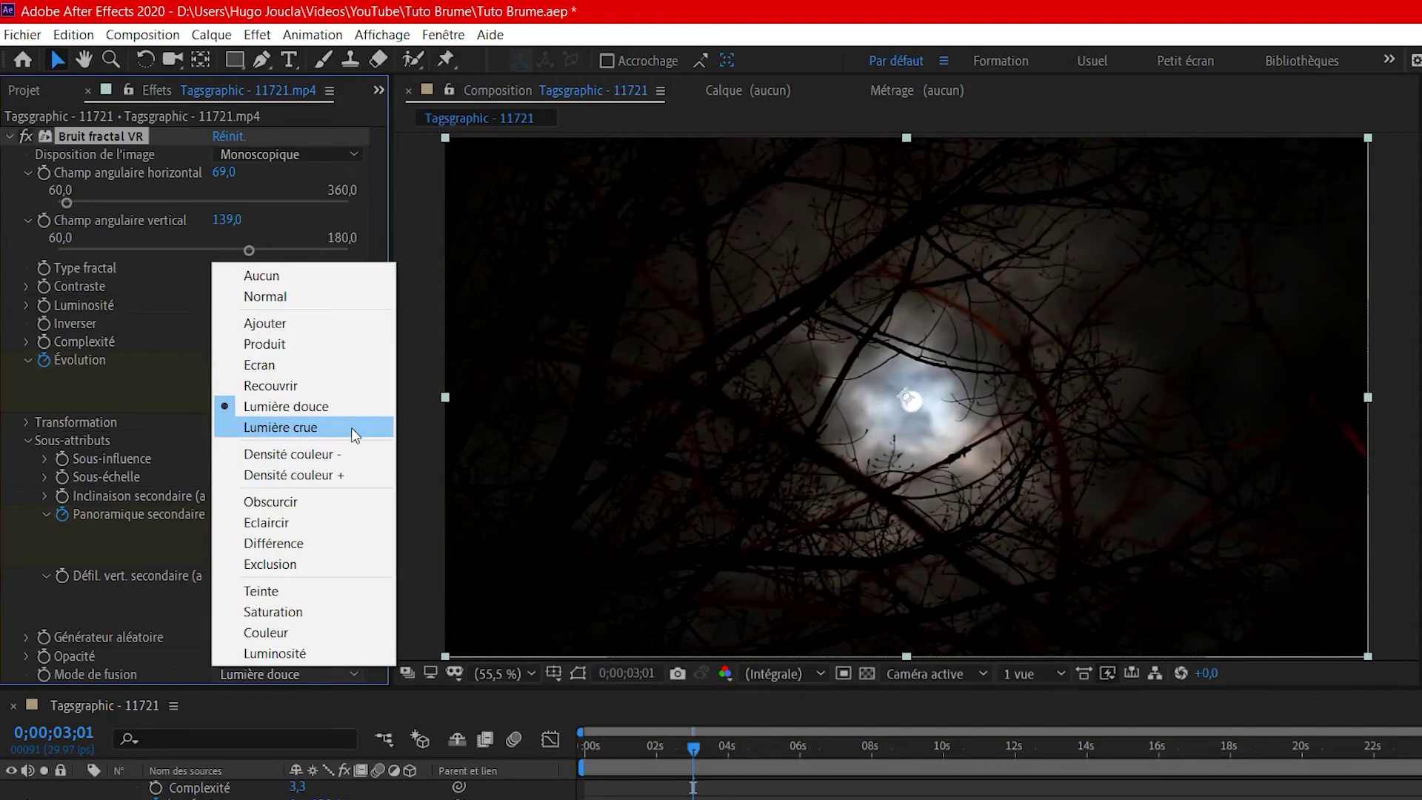
{"action": "left_click", "coordinate": [351, 428]}
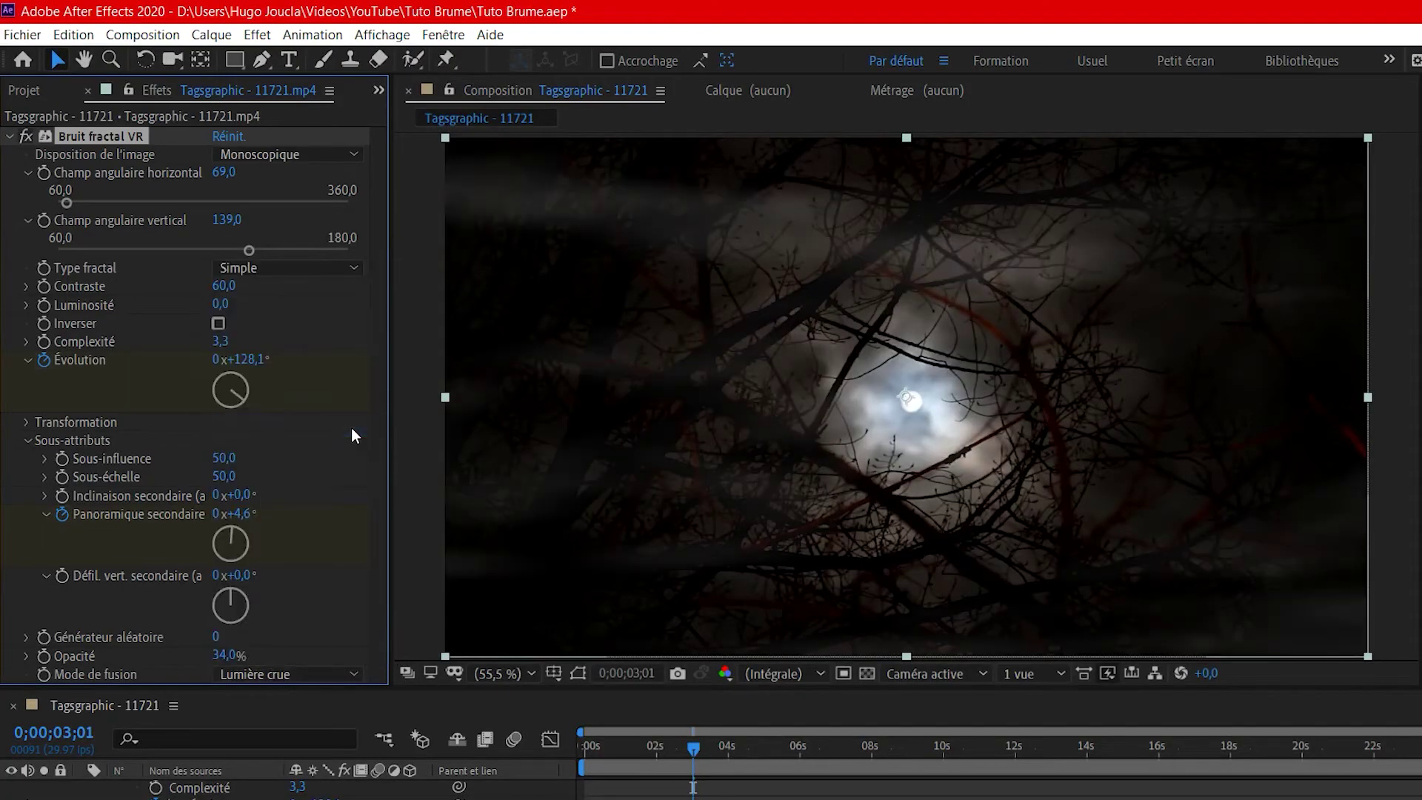